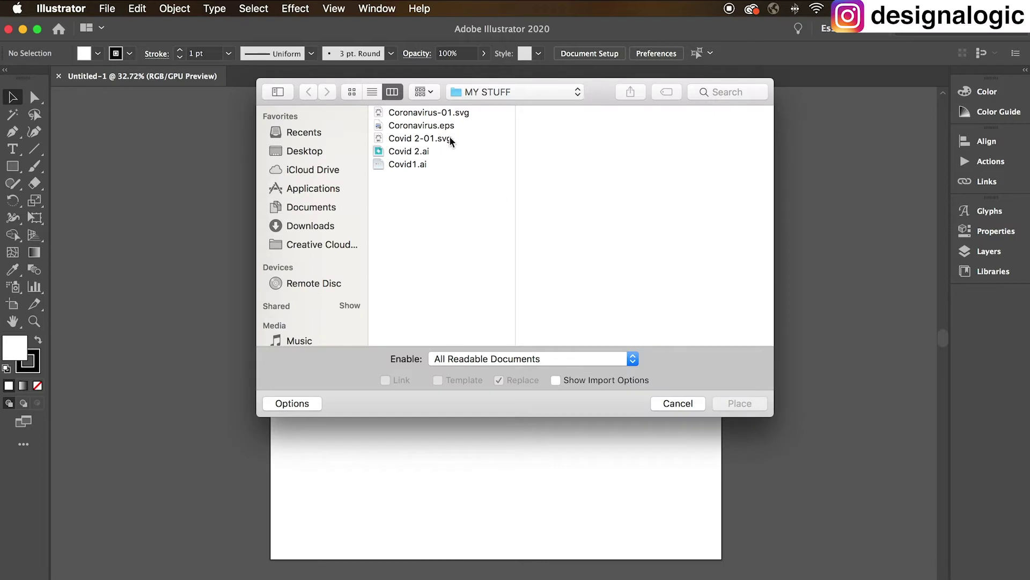
Step: Place the photo of the masked woman and trace the outline of her head and shoulders with the Pencil tool
left_click(477, 114)
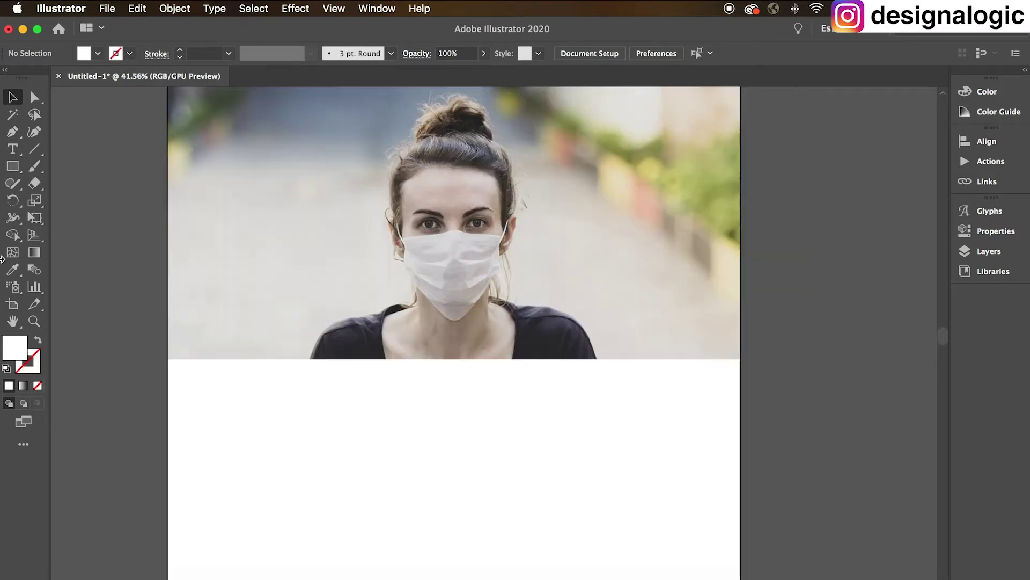
left_click(13, 183)
left_click(64, 201)
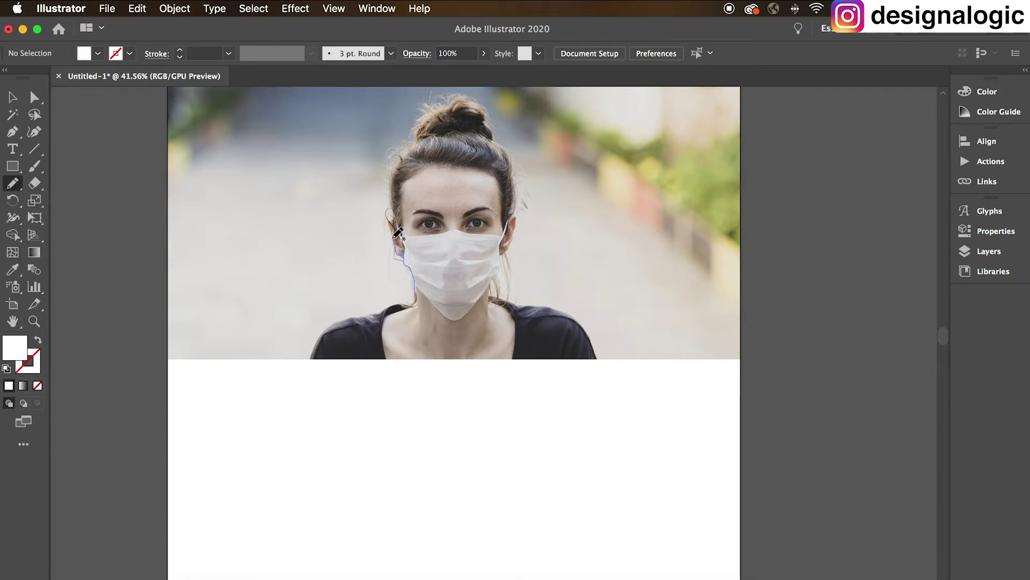
mouse_move(419, 139)
left_mouse_down()
mouse_move(436, 104)
mouse_move(473, 101)
left_mouse_up()
mouse_move(554, 306)
left_mouse_down()
mouse_move(477, 359)
mouse_move(310, 359)
mouse_move(368, 315)
mouse_move(416, 296)
left_mouse_up()
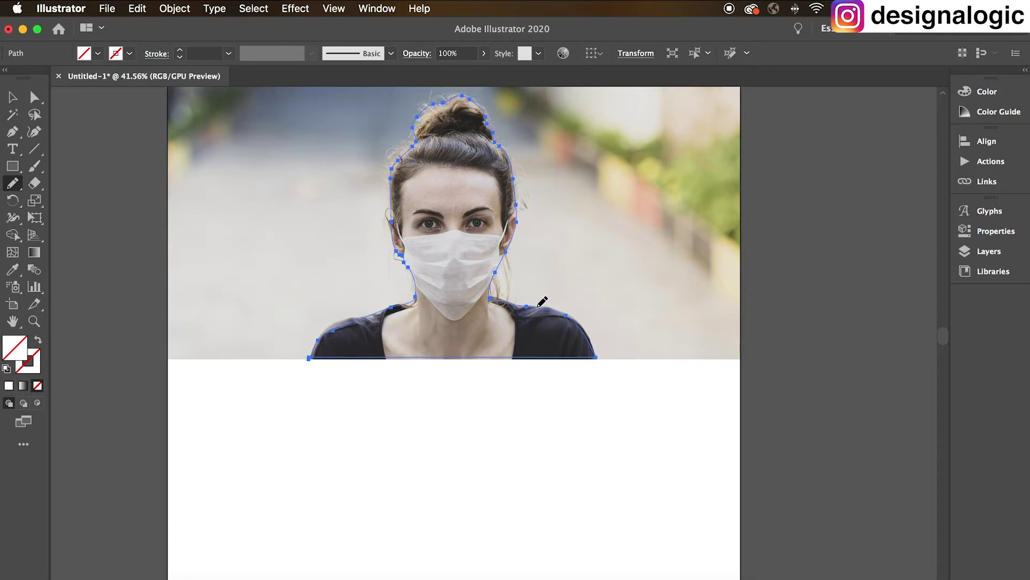
Step: Move the traced silhouette into the blank area below the photo and fill it with the dark navy library color
key("v")
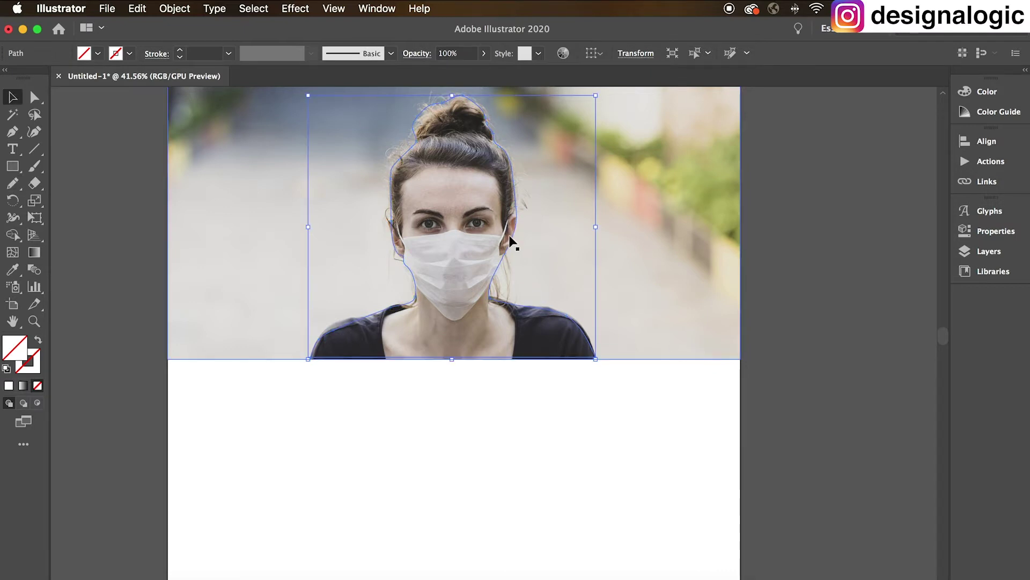
left_click_drag(517, 210, 517, 475)
scroll(517, 471, "down", 5)
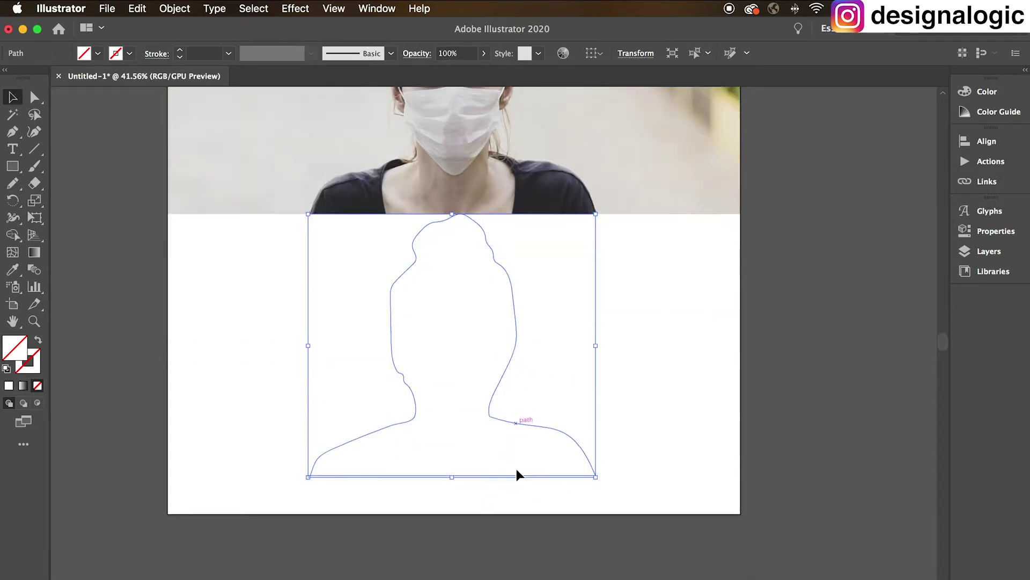
left_click(518, 312)
left_click_drag(514, 321, 512, 346)
left_click(518, 337)
left_click(516, 337)
left_click(966, 271)
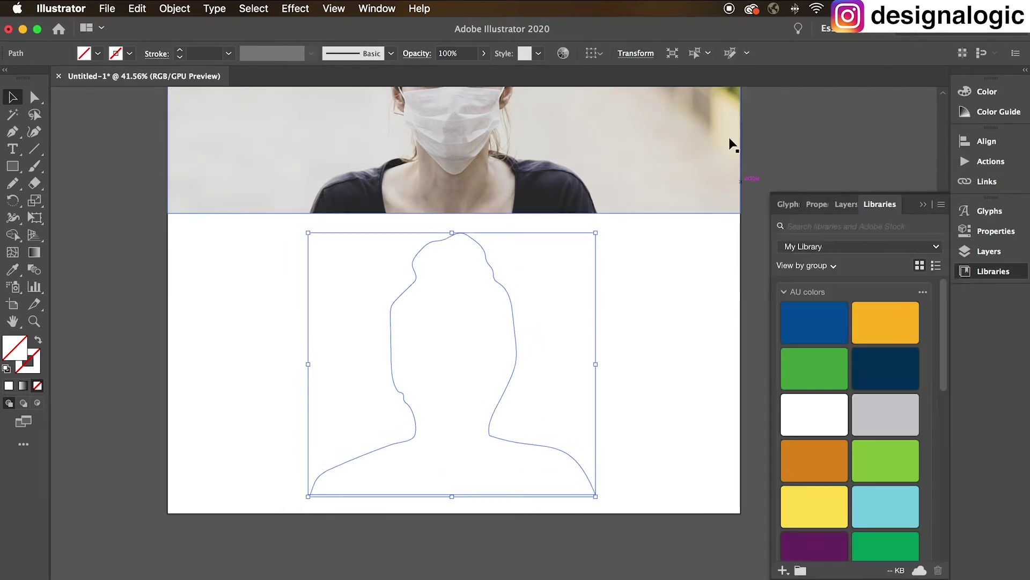
scroll(730, 118, "up", 1)
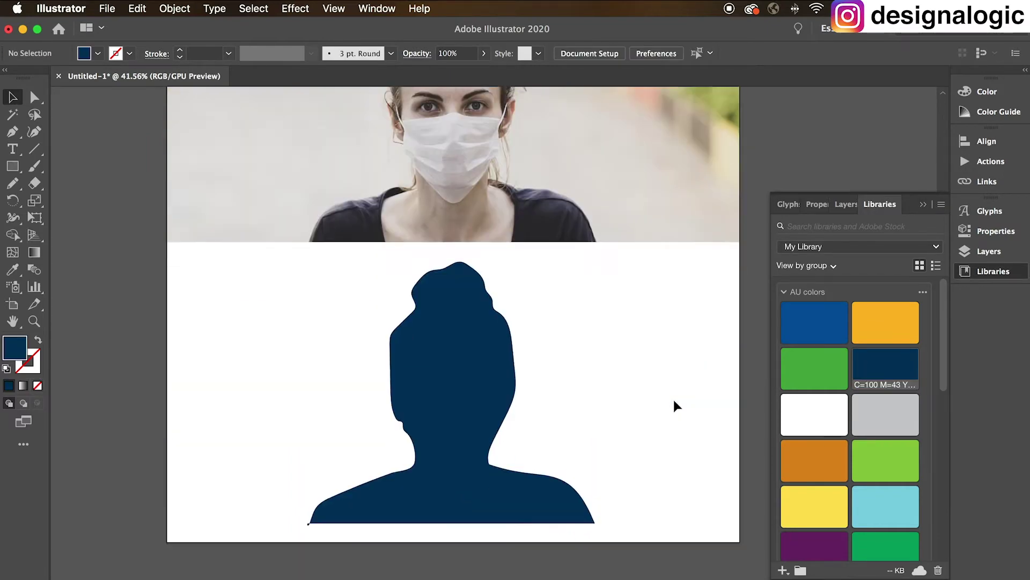
Step: Trace the face mask, fill it with Paper white over the silhouette's face, and recolor the silhouette with a skin tone
key("n")
scroll(368, 237, "up", 2)
left_click_drag(399, 188, 504, 184)
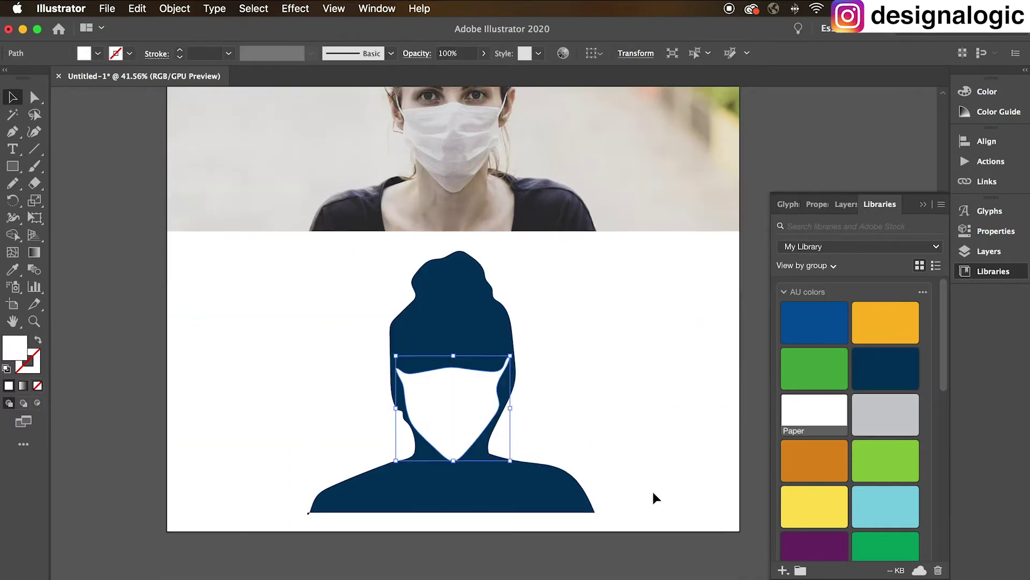
scroll(477, 490, "up", 1)
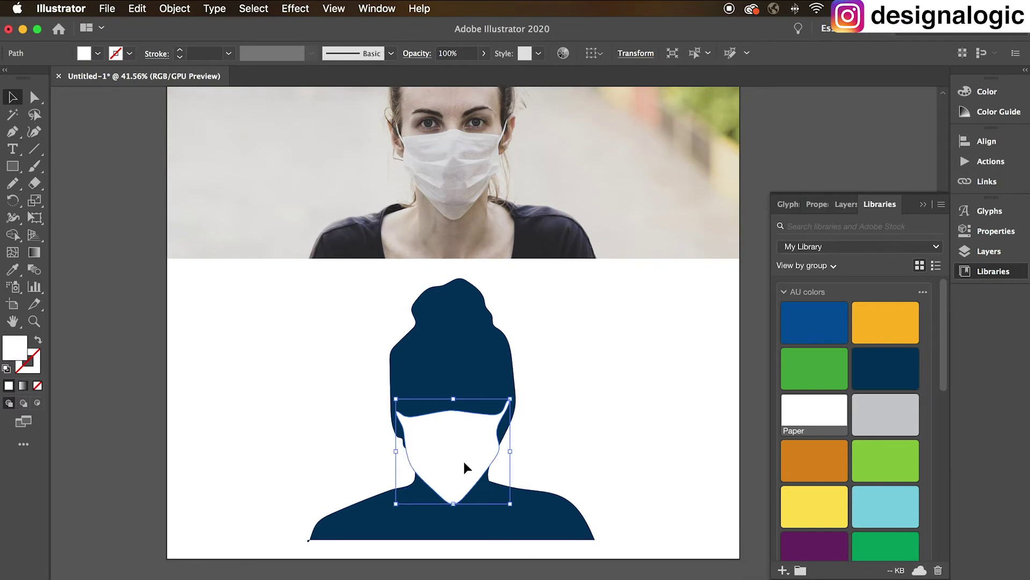
left_click(491, 486)
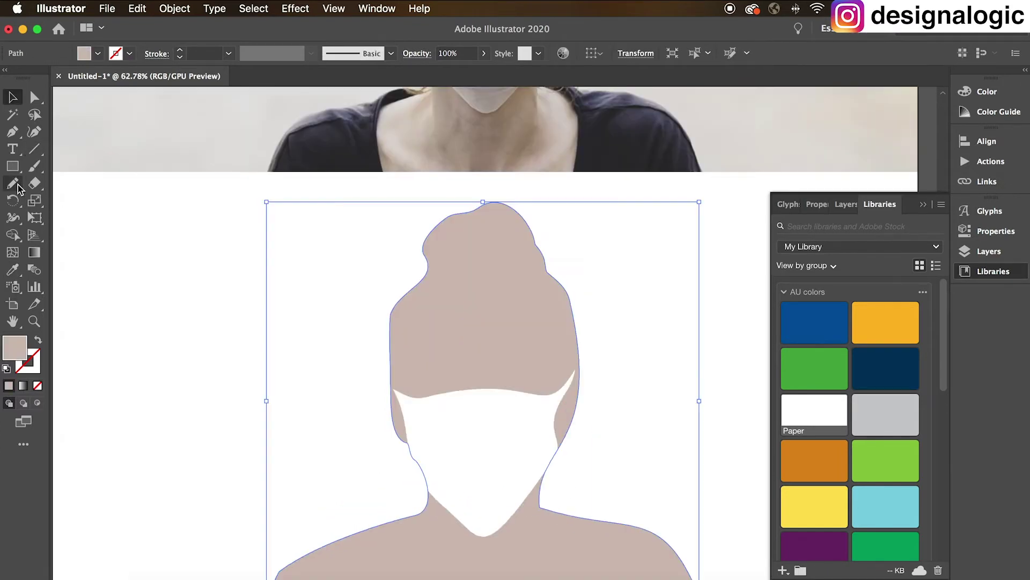
Step: Draw the hair outline, including the bun, around the top of the silhouette's head with the Pencil tool
left_click(16, 185)
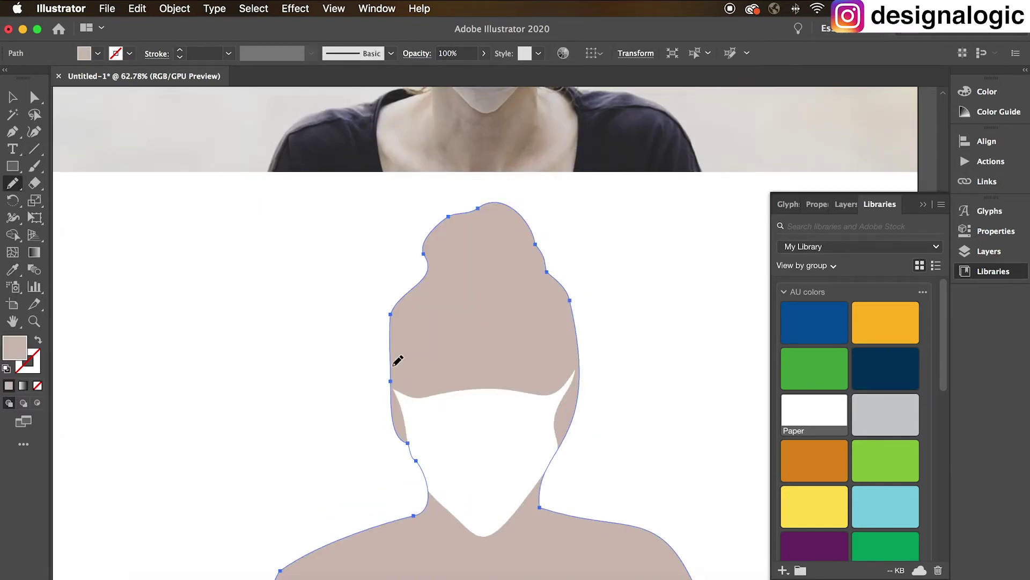
left_click(212, 357, "super")
key("i")
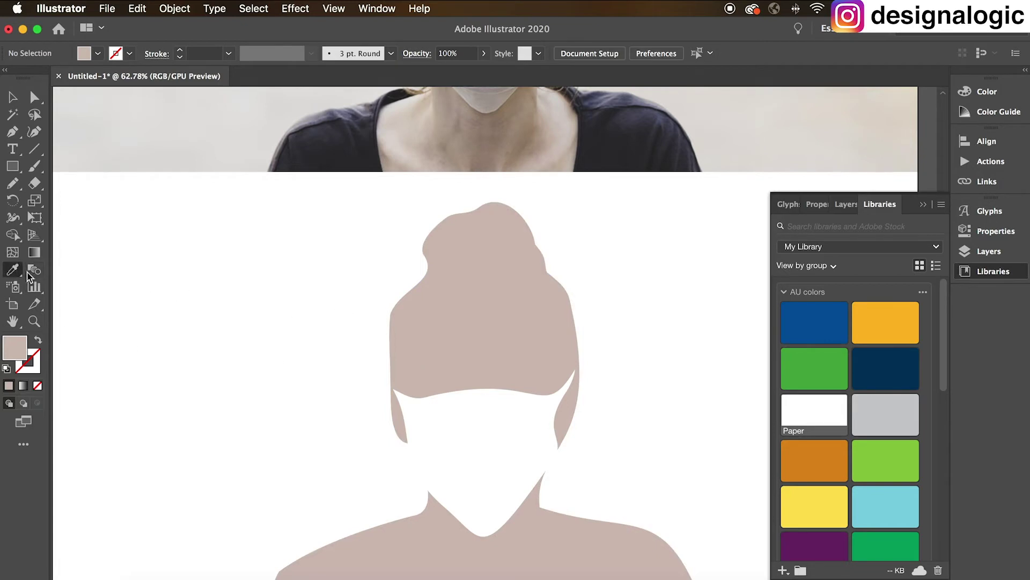
left_click(12, 186)
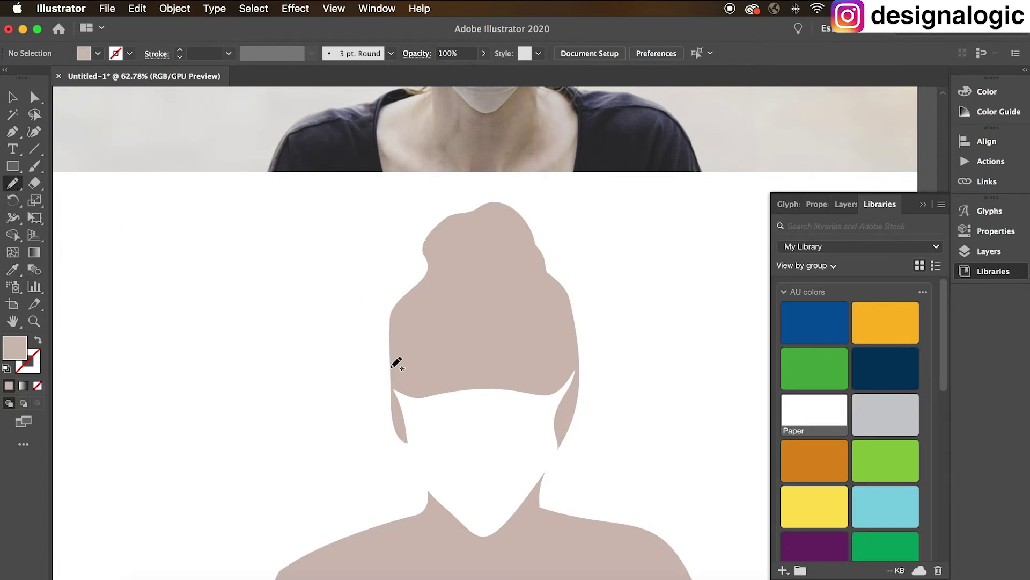
key("z")
left_click_drag(421, 352, 364, 381)
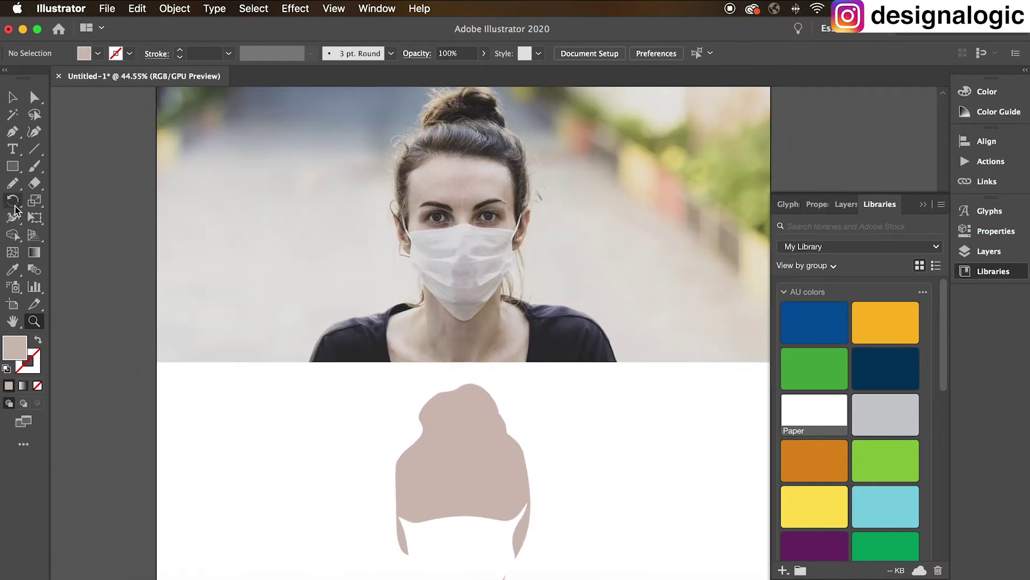
left_click(13, 185)
mouse_move(402, 497)
left_mouse_down()
mouse_move(410, 508)
mouse_move(413, 460)
mouse_move(536, 476)
mouse_move(406, 487)
left_mouse_up()
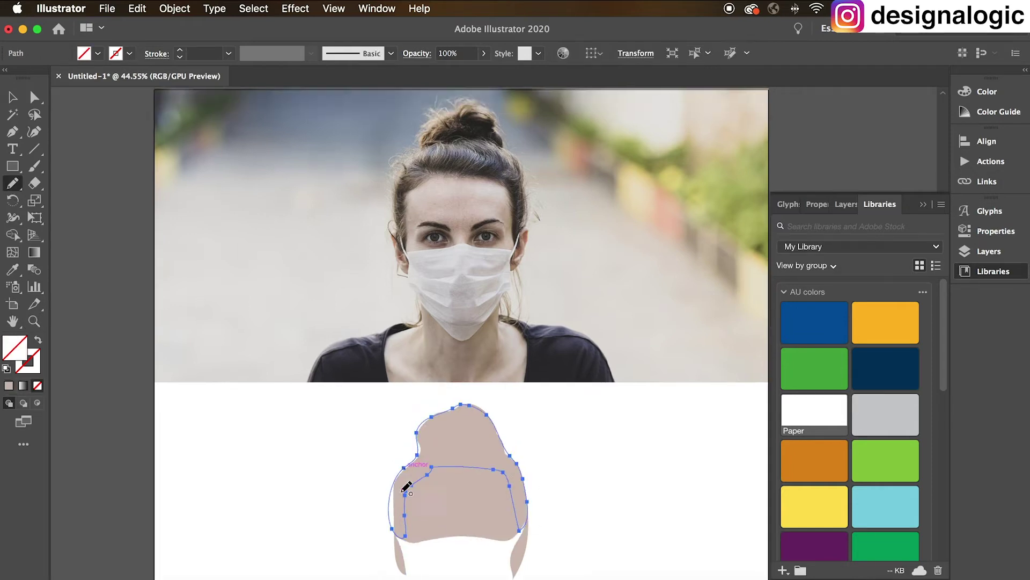
Step: Fill the hair shape with a brown sampled from the woman's hair in the photo
scroll(575, 460, "up", 5)
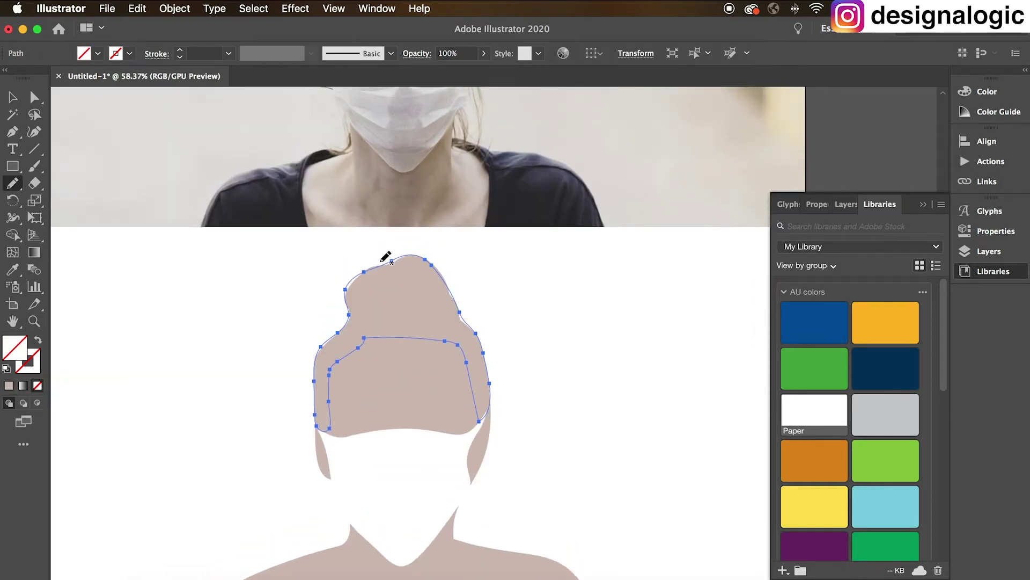
scroll(322, 356, "up", 3)
key("i")
scroll(349, 119, "up", 4)
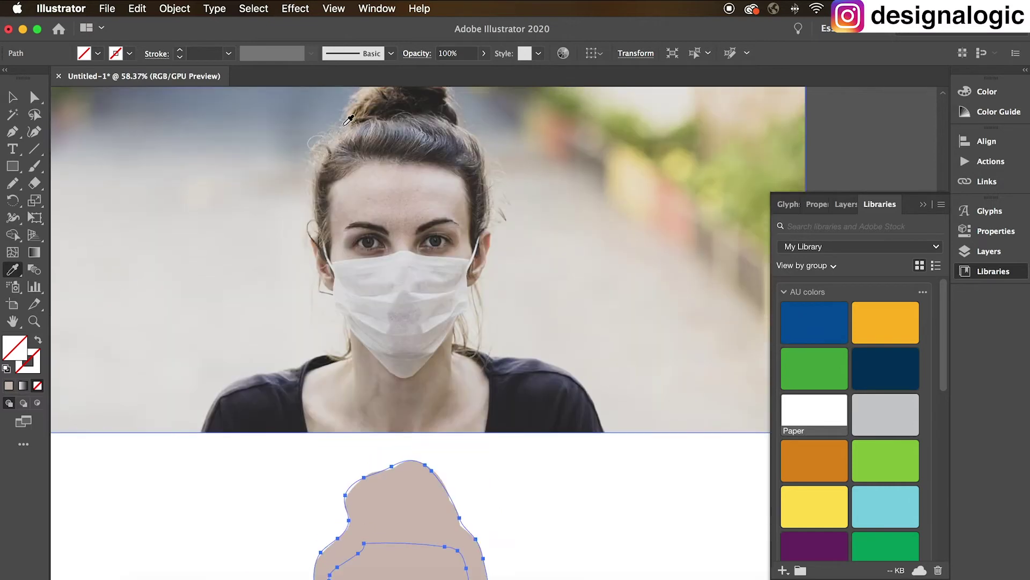
left_click(377, 141)
scroll(413, 141, "down", 1)
left_click(447, 143)
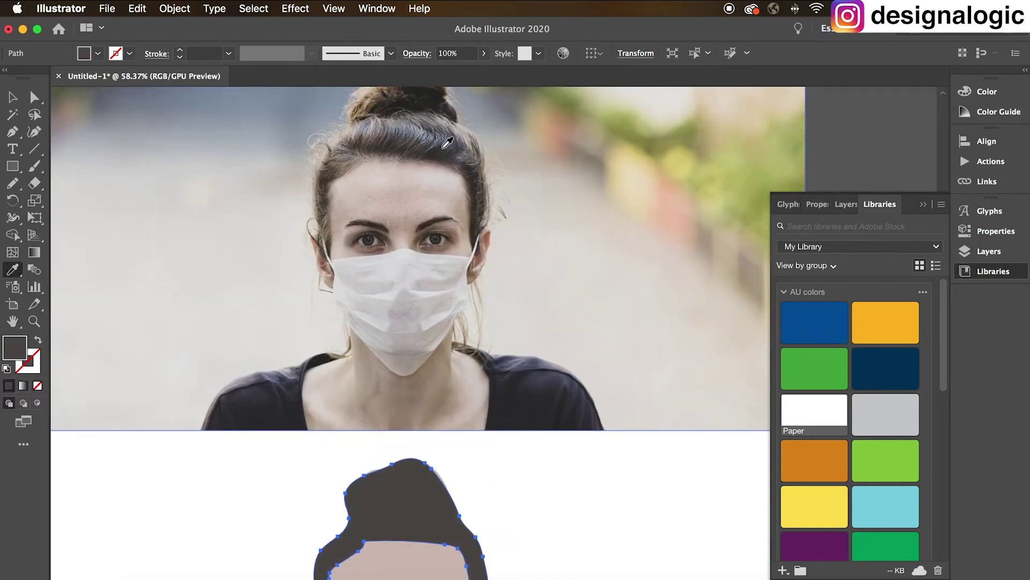
scroll(486, 359, "down", 5)
left_click(485, 359)
Step: Draw a separate bun shape over the top of the hair and fill it with a darker brown
scroll(419, 395, "up", 4)
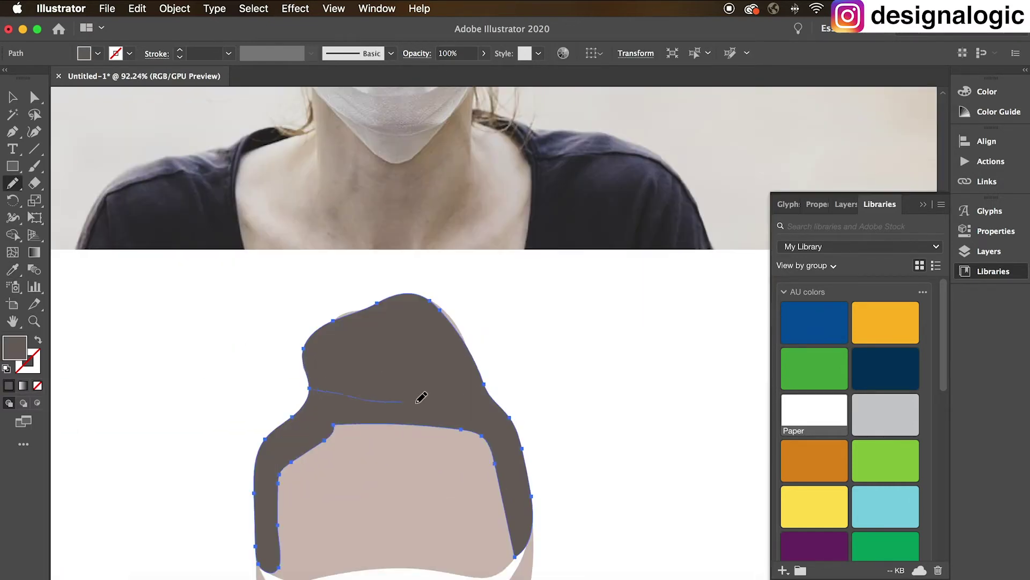
scroll(329, 433, "up", 1)
left_click(329, 433)
scroll(455, 292, "down", 3)
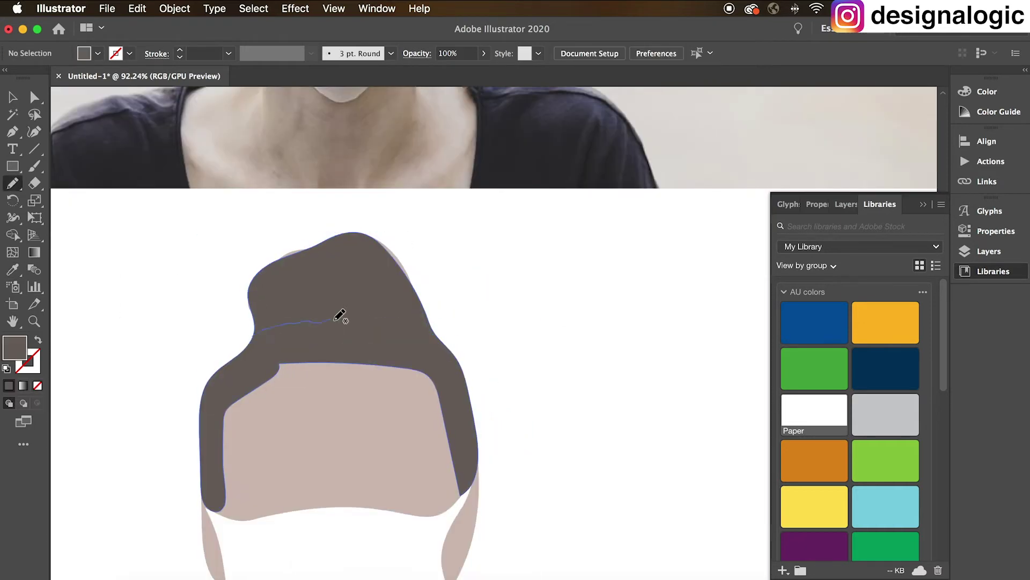
double_click(15, 347)
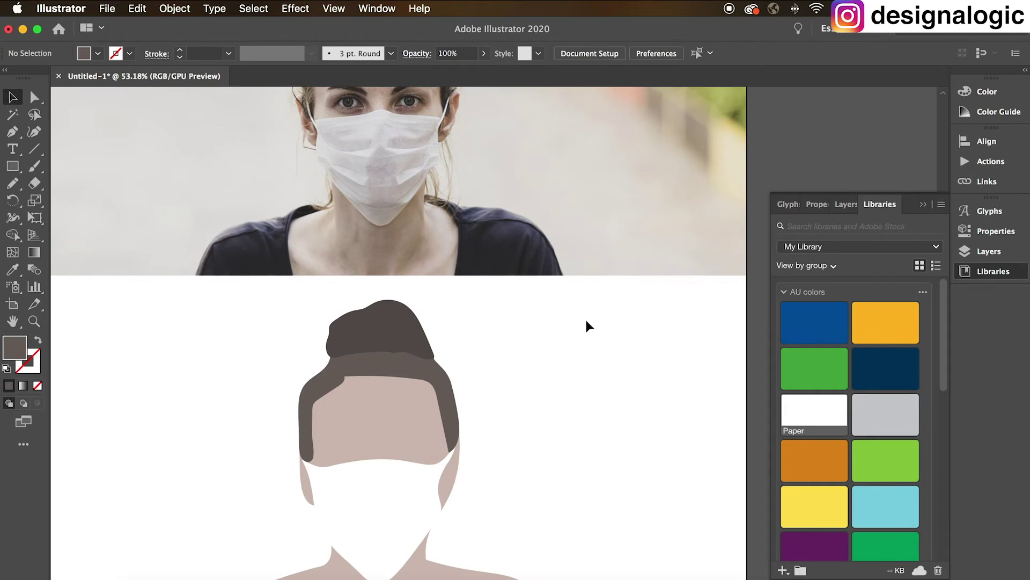
Step: Redraw the lower left tip of the hair shape with the Pencil tool so it meets the mask's upper edge
key("super+space")
left_click_drag(404, 382, 496, 379)
key("super+space")
key("super+space")
left_click_drag(377, 372, 480, 317)
scroll(481, 316, "down", 3)
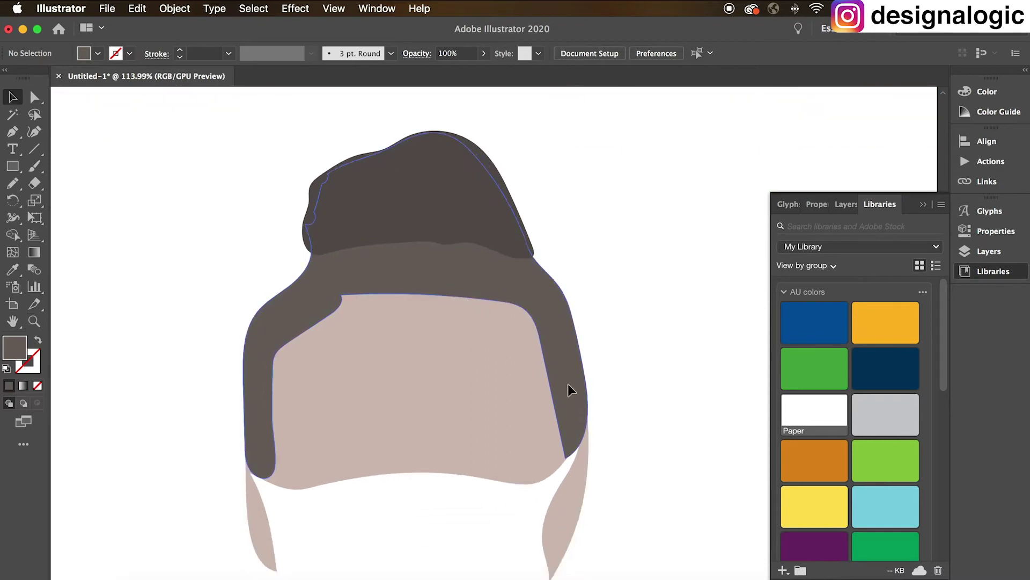
left_click(569, 387)
left_click(13, 183)
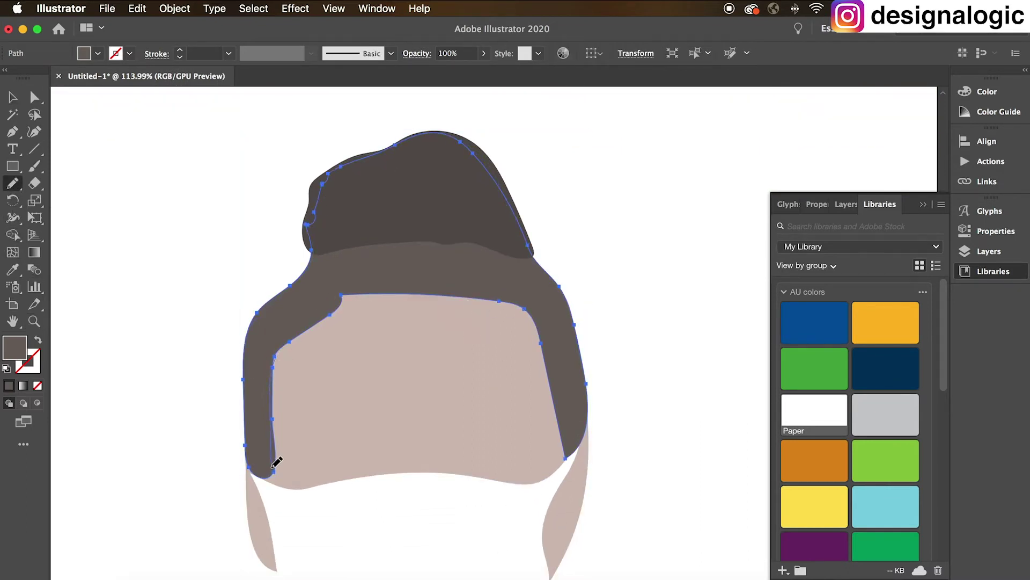
left_click_drag(259, 467, 246, 453)
key("super")
left_click_drag(276, 469, 278, 467)
Step: Smooth the hair's inner left edge and reshape its lower right tip to meet the mask strap
left_click(642, 436, "super")
scroll(647, 435, "down", 3)
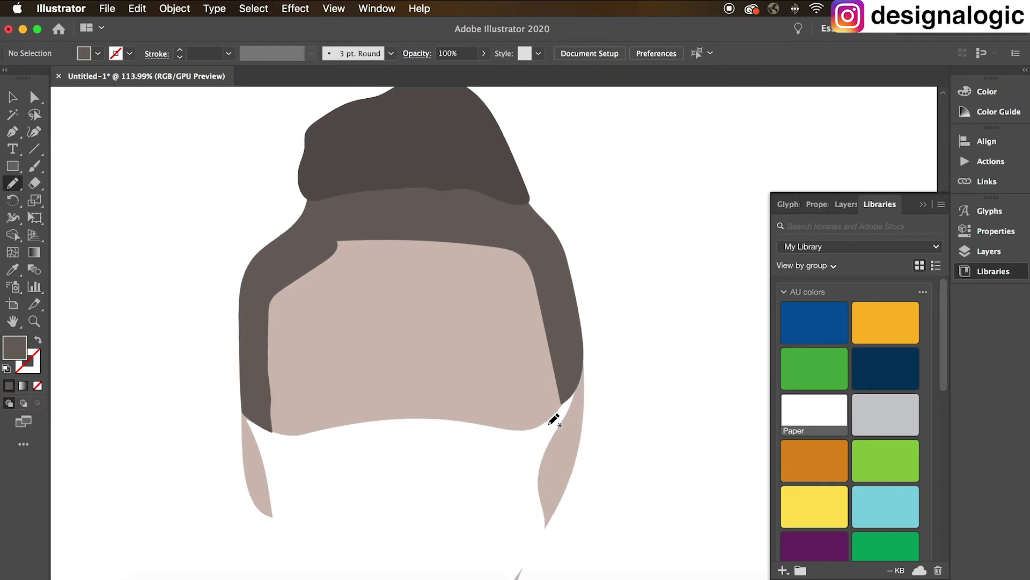
left_click(269, 363, "super")
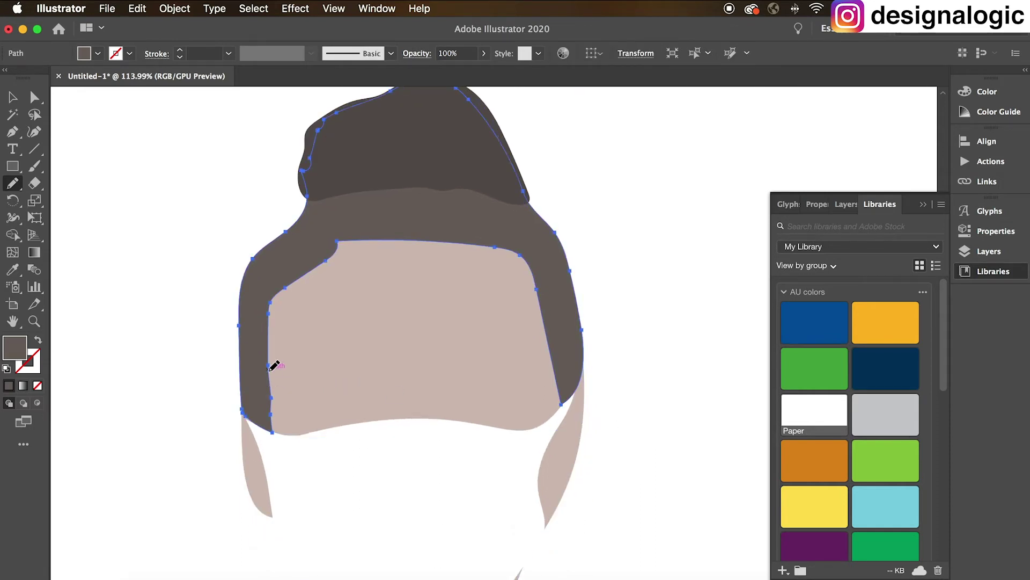
left_click_drag(270, 406, 277, 423)
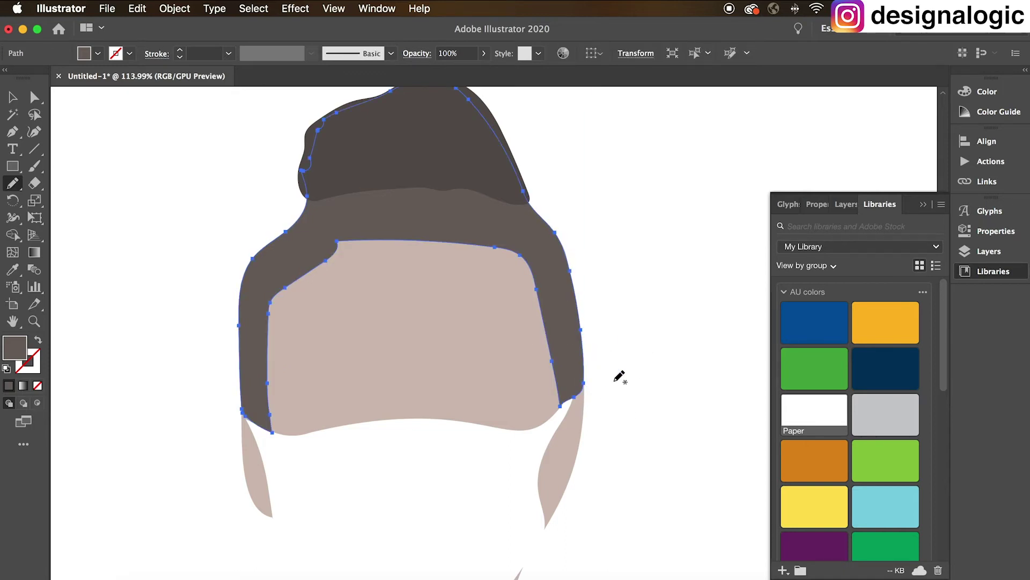
scroll(598, 354, "up", 5)
left_click_drag(375, 474, 470, 418)
left_click(417, 455, "super")
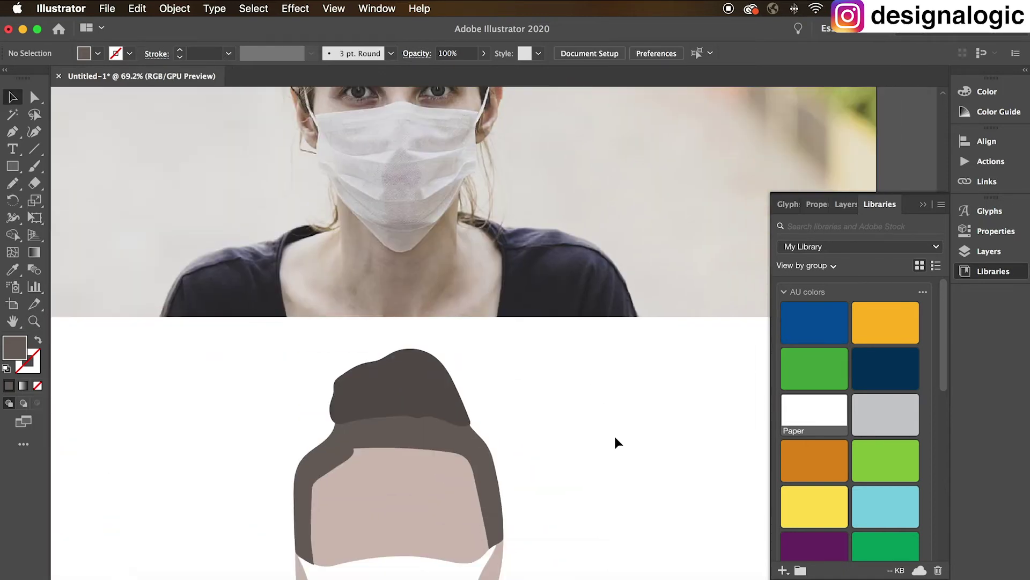
scroll(614, 434, "down", 5)
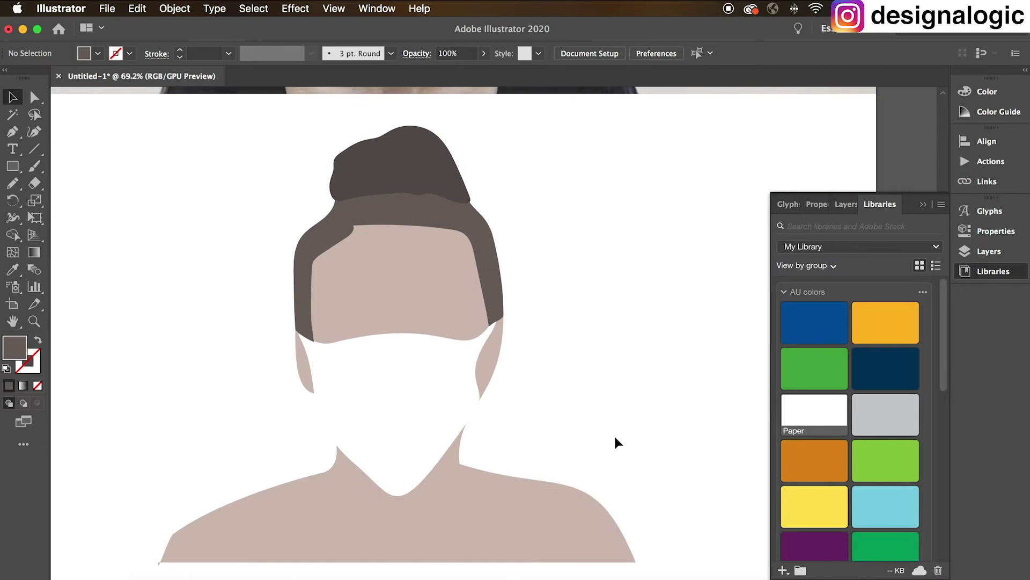
left_click(398, 439)
left_click(235, 446)
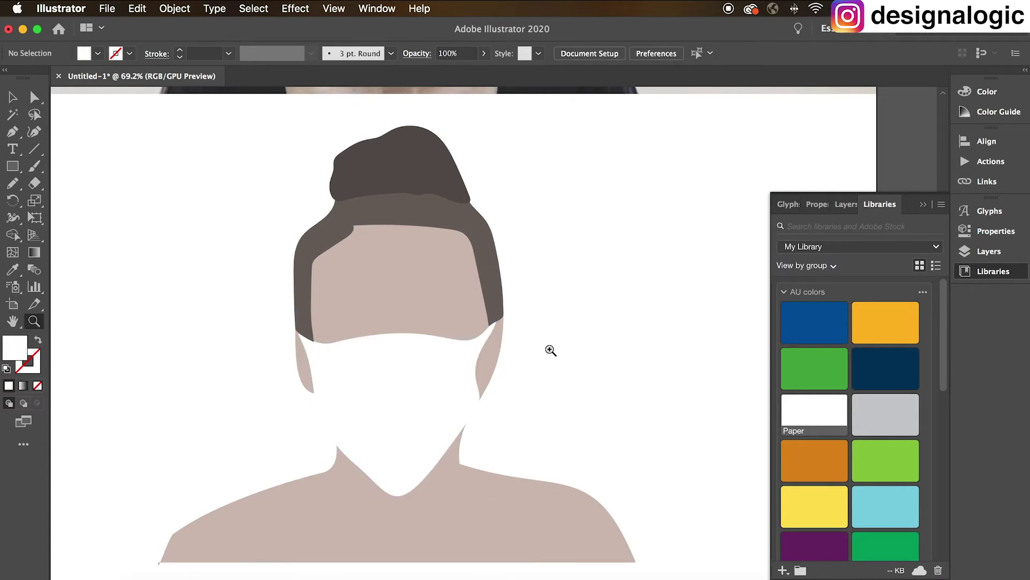
scroll(547, 349, "down", 2)
scroll(568, 372, "up", 4)
scroll(568, 372, "up", 3)
scroll(567, 371, "down", 8)
scroll(568, 375, "up", 5)
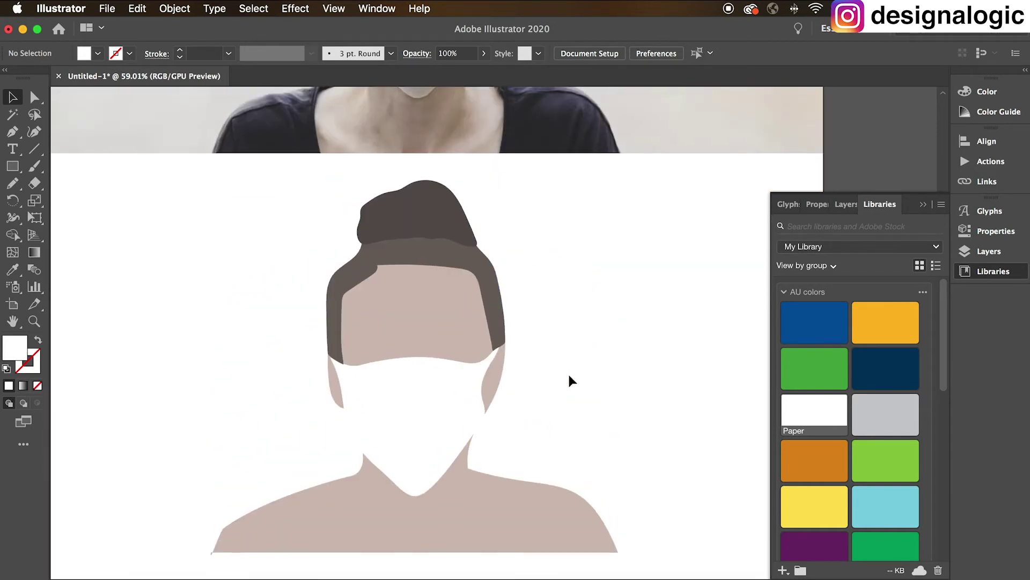
Step: Round off the outer corner of the silhouette's left shoulder by redrawing that edge with the Pencil tool
left_click(13, 167)
left_click(12, 183)
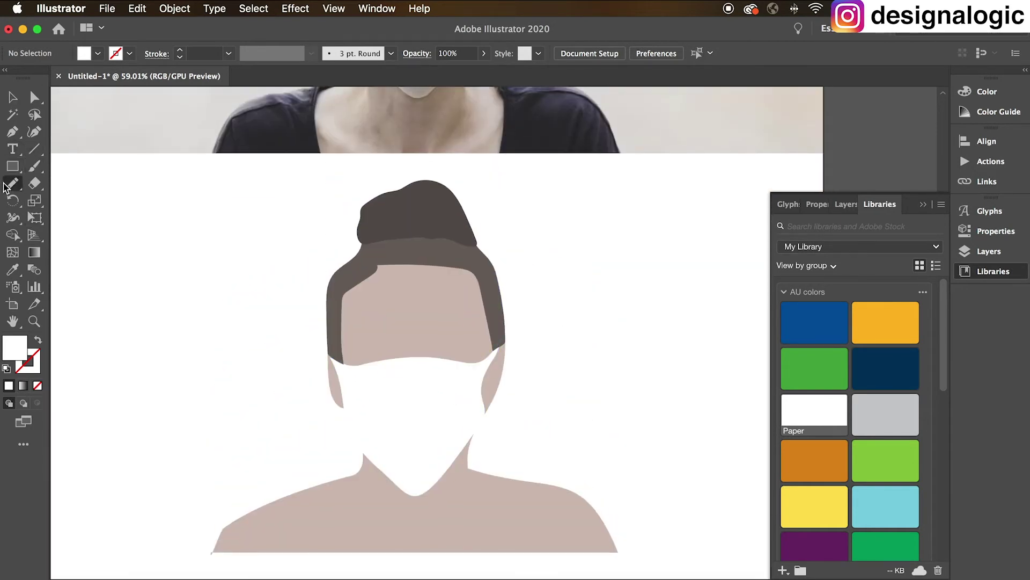
scroll(291, 431, "down", 3)
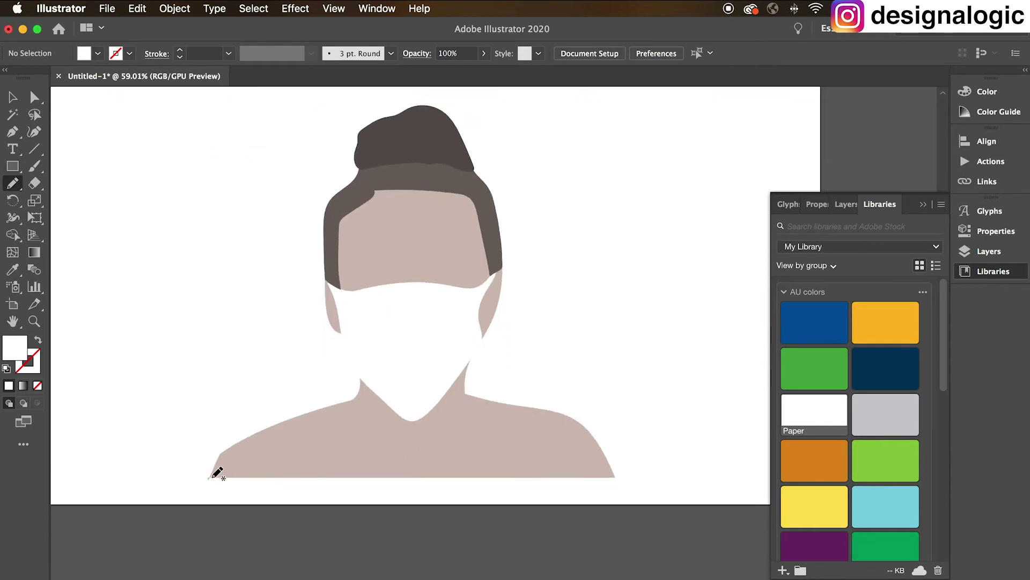
left_click(12, 97)
scroll(276, 388, "down", 2)
scroll(277, 388, "right", 1)
key("z")
left_click_drag(322, 392, 386, 397)
key("v")
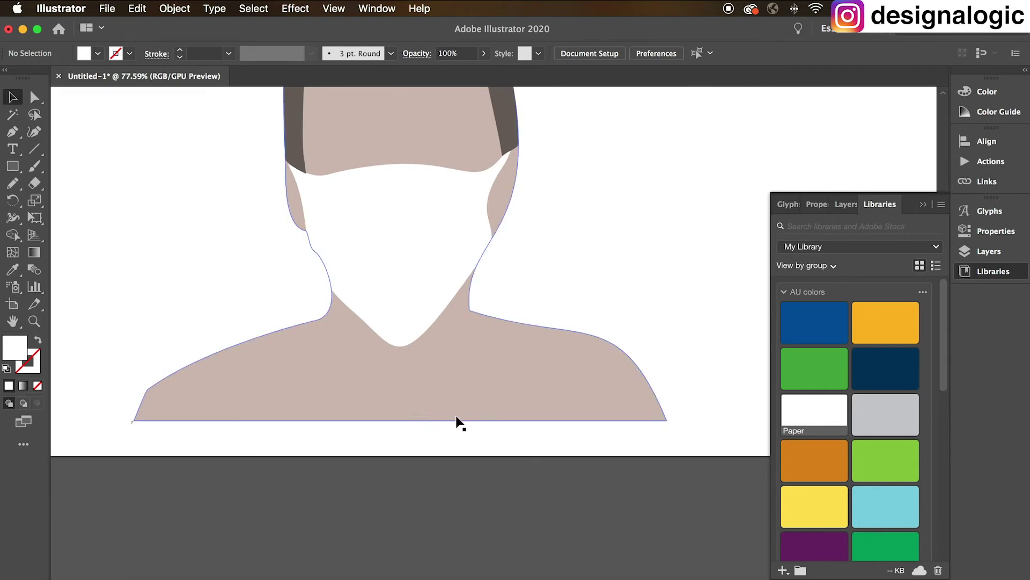
left_click(481, 422)
key("n")
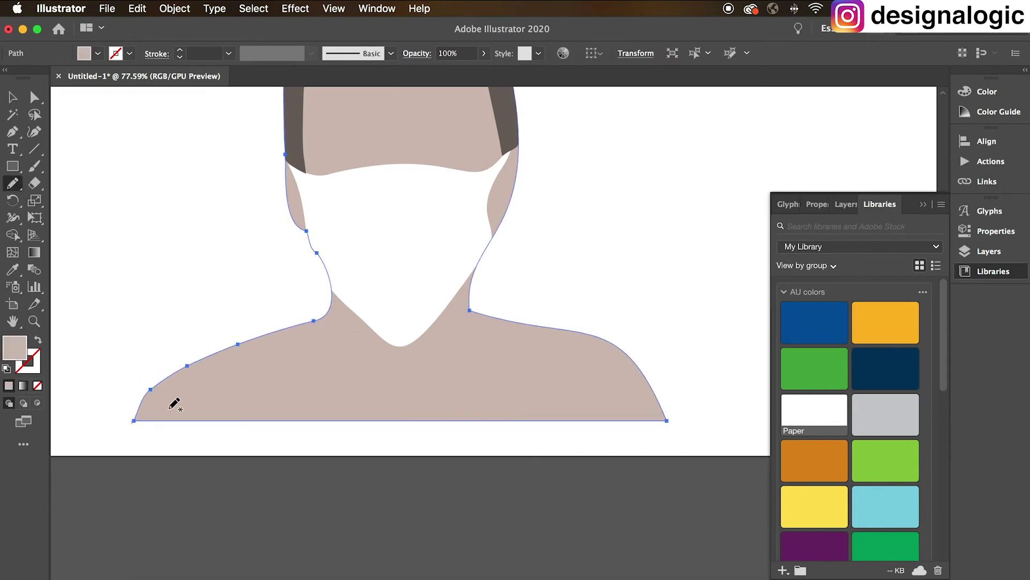
left_click_drag(141, 411, 175, 371)
Step: Draw the left half of the shirt over the silhouette's shoulder with the Pencil tool and fill it with near-black sampled from the photo's shirt
key("shift+e")
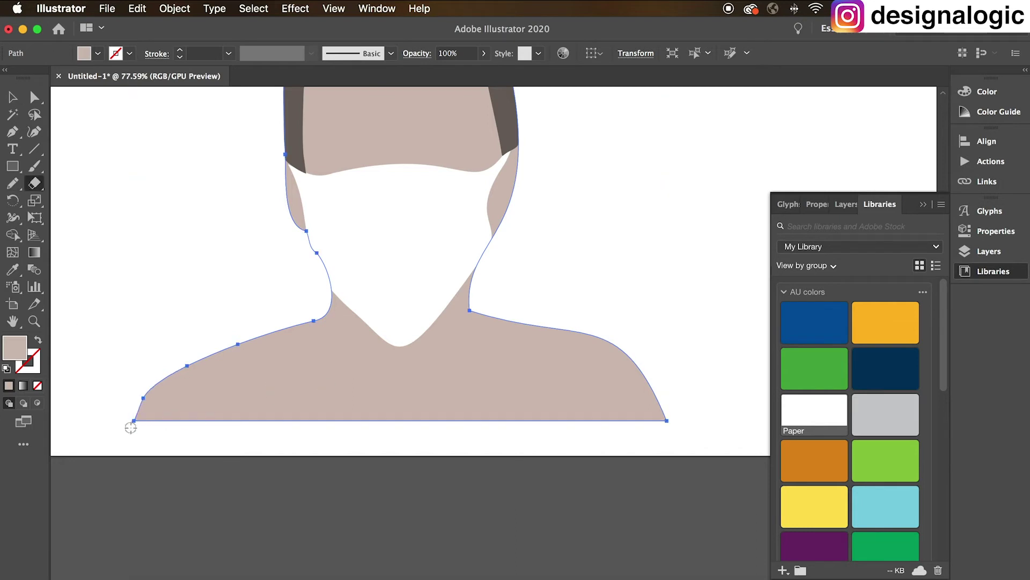
key("z")
left_click_drag(59, 467, 102, 468)
key("v")
left_click(376, 331)
left_click(397, 311)
scroll(397, 311, "up", 8)
scroll(339, 344, "down", 5)
key("n")
mouse_move(311, 410)
left_mouse_down()
mouse_move(306, 463)
mouse_move(310, 410)
left_mouse_up()
key("i")
left_click(244, 156)
Step: Duplicate the black shirt half towards the other shoulder and reflect the copy horizontally
key("v")
scroll(275, 346, "up", 5)
left_click_drag(238, 294, 239, 292)
left_click(264, 250)
scroll(263, 250, "down", 2)
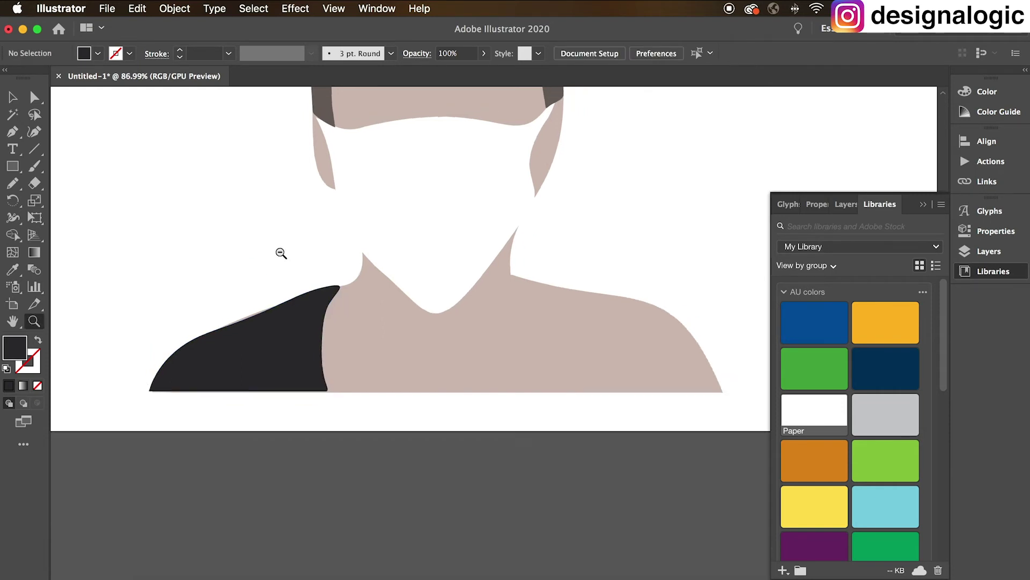
left_click_drag(273, 344, 473, 342)
right_click(474, 358)
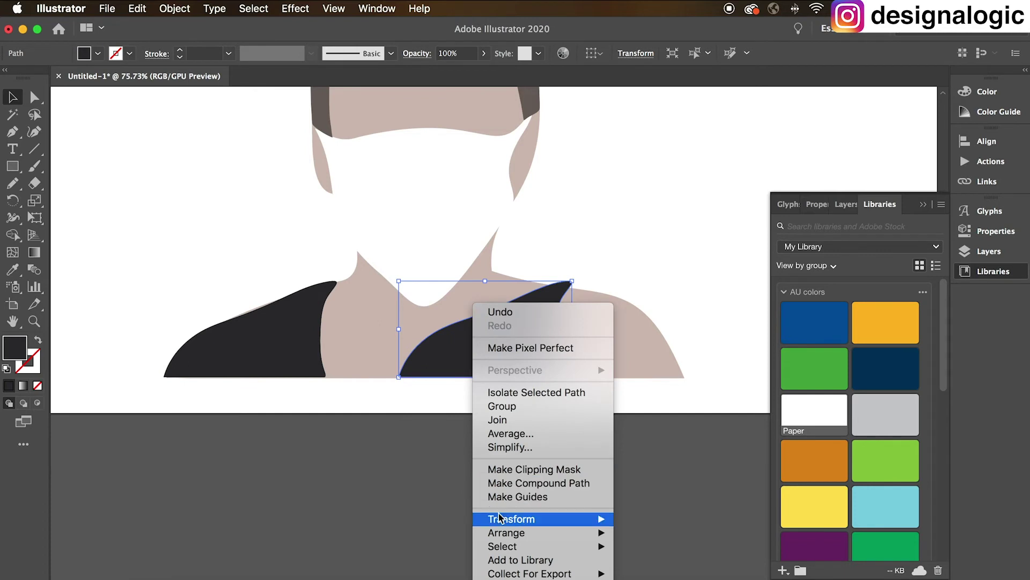
mouse_move(518, 518)
left_click(657, 519)
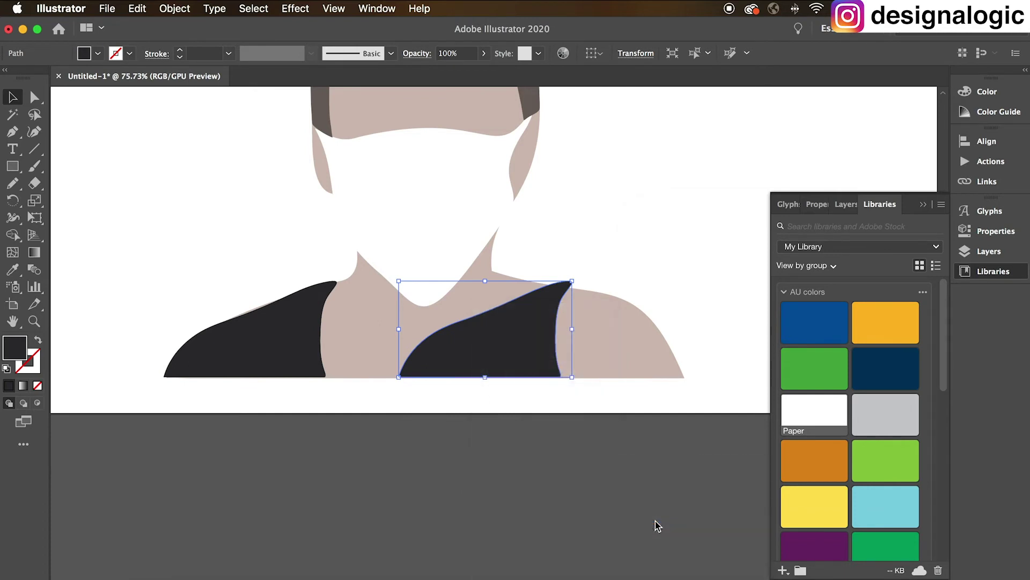
left_click(662, 396)
left_click(835, 426)
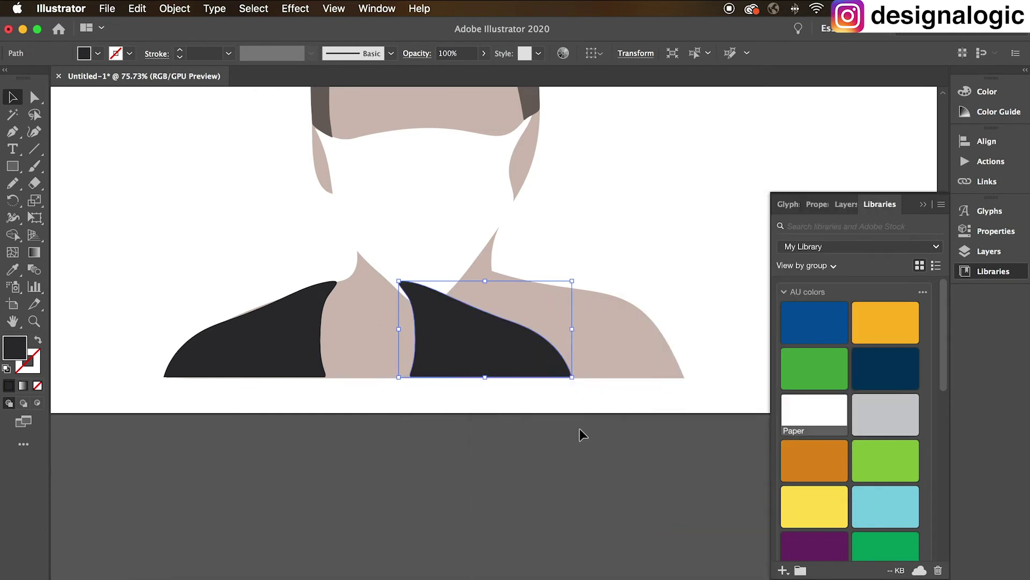
Step: Move the mirrored shirt half onto the right shoulder and erase the skin silhouette's edge that sticks out above it
scroll(580, 428, "right", 5)
left_click_drag(371, 335, 442, 333)
scroll(460, 344, "up", 3)
left_click(324, 376)
scroll(323, 381, "down", 3)
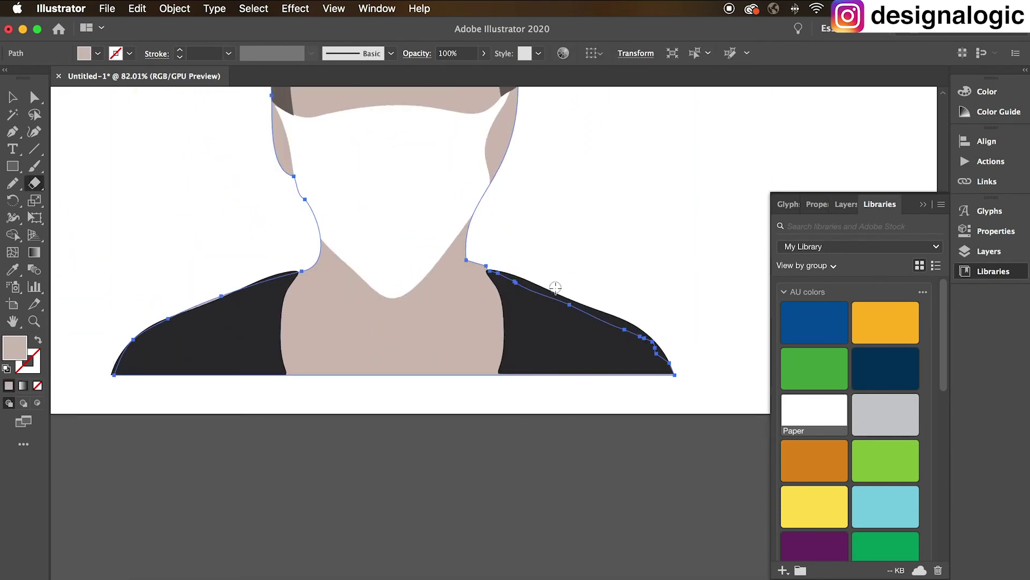
Step: Redraw the left shirt half's inner corners with the Pencil tool so they meet the neck and the base line
key("n")
scroll(607, 450, "up", 4)
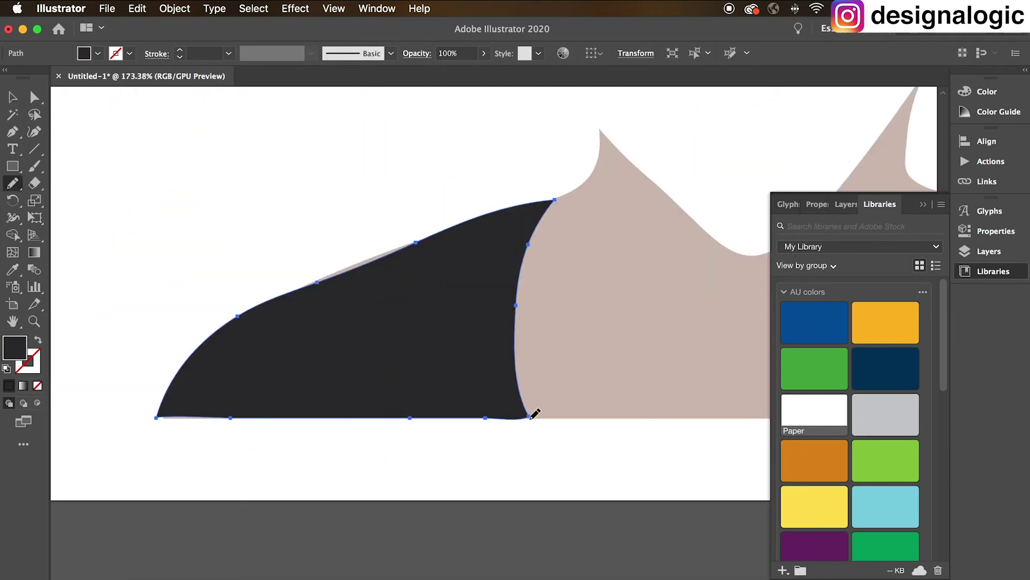
scroll(535, 413, "down", 4)
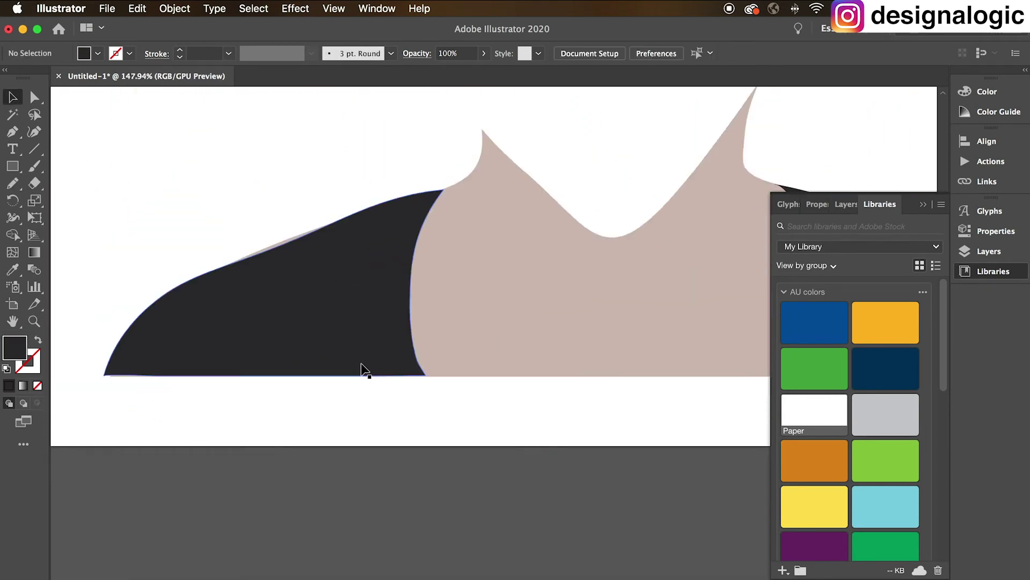
Step: Erase a straight strip along the lower edge of the silhouette and both shirt halves to level the base
key("v")
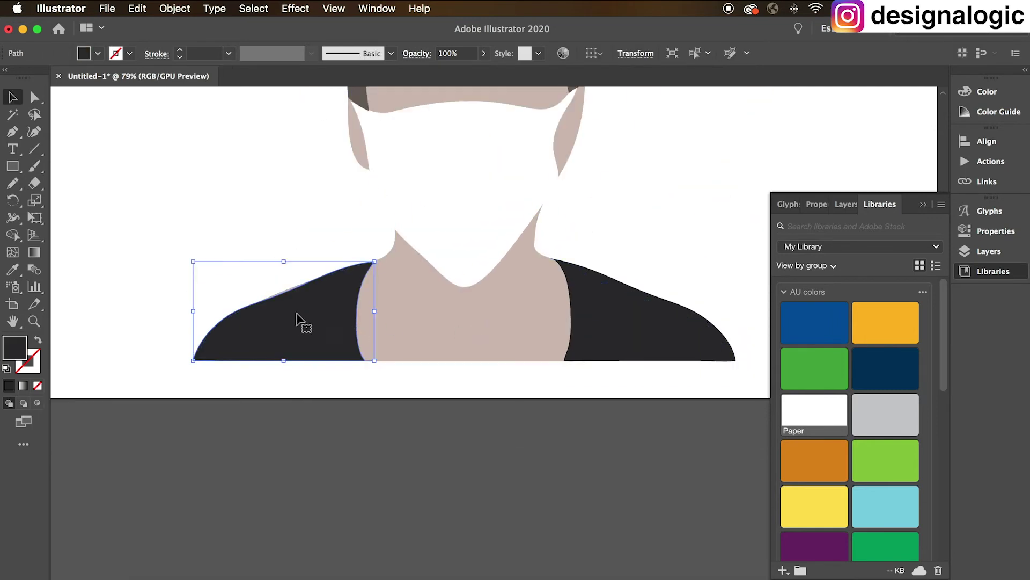
left_click(430, 319, "shift")
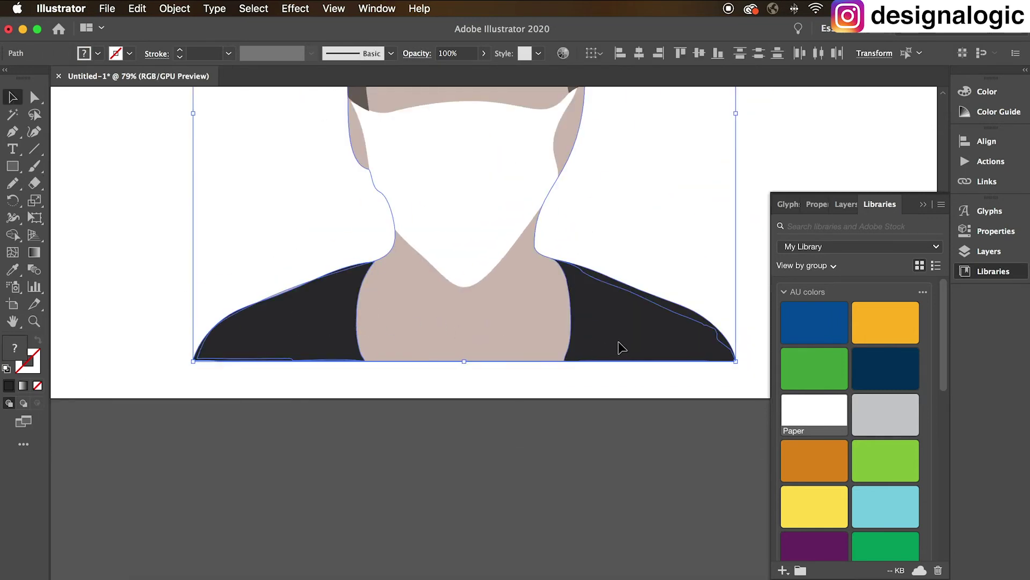
left_click(641, 400)
key("super+a")
key("shift+e")
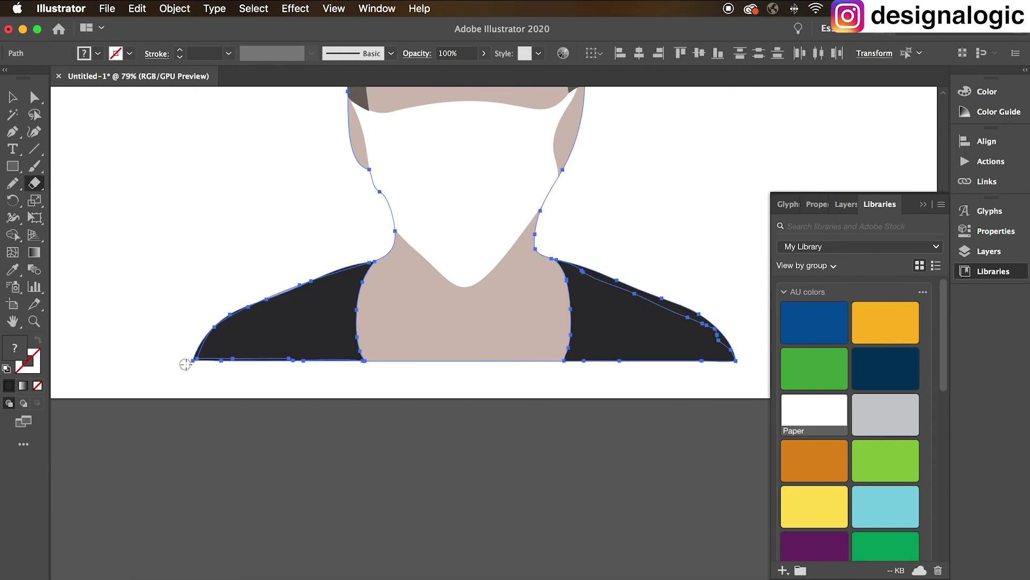
left_click_drag(186, 364, 755, 371)
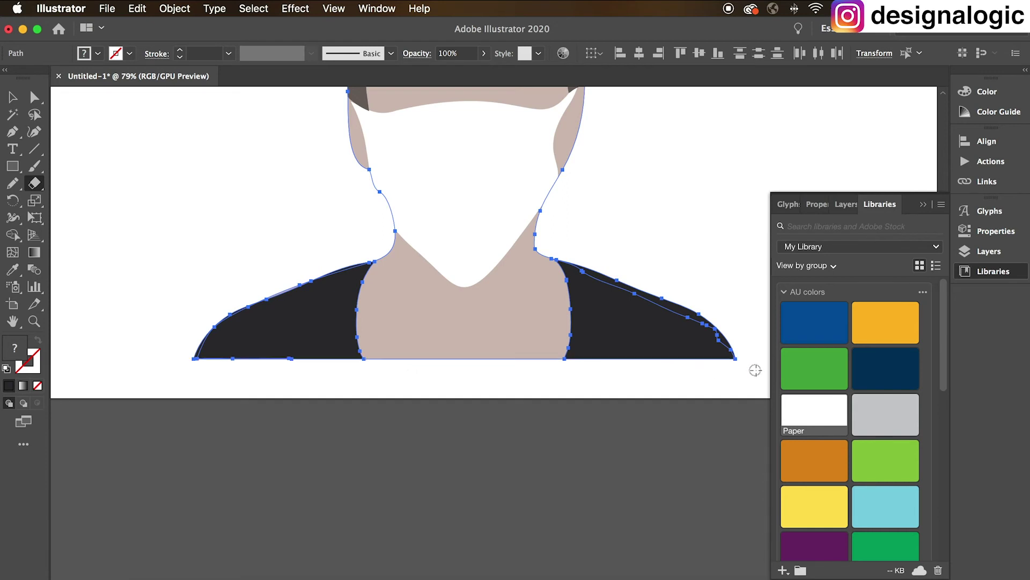
key("v")
left_click(477, 439)
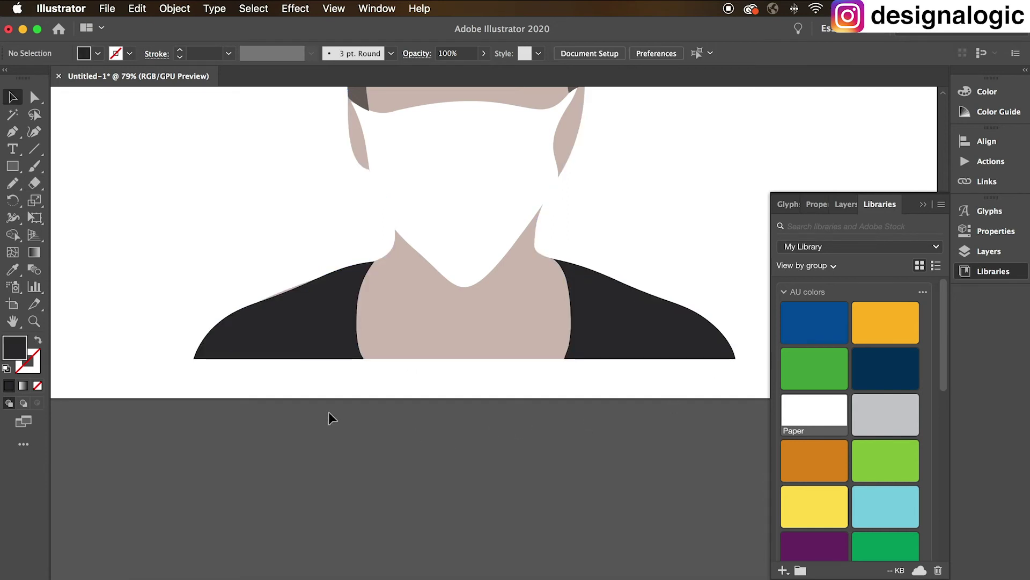
Step: Redraw the skin silhouette's left shoulder edge with the Pencil tool so it stays hidden beneath the shirt
key("z")
left_click_drag(491, 497, 571, 462)
key("v")
left_click(440, 343)
key("n")
left_click_drag(312, 256, 148, 315)
key("z")
mouse_move(464, 393)
left_mouse_down()
mouse_move(393, 295)
mouse_move(311, 224)
mouse_move(304, 241)
left_mouse_up()
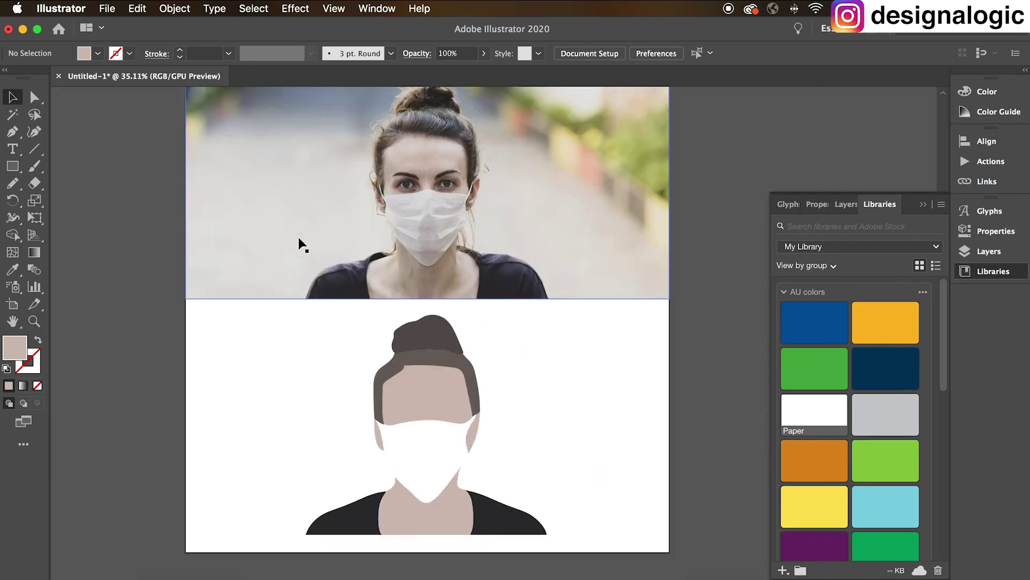
Step: Trim the bun's outer edge and the skin silhouette protruding around it with the Eraser tool
left_click_drag(416, 391, 479, 375)
key("v")
left_click(456, 380)
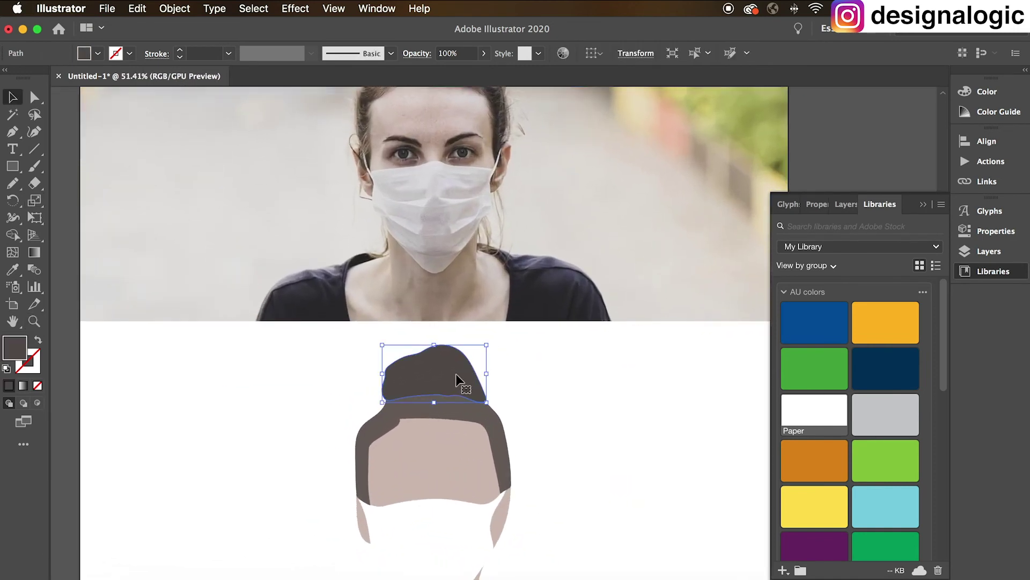
left_click(34, 183)
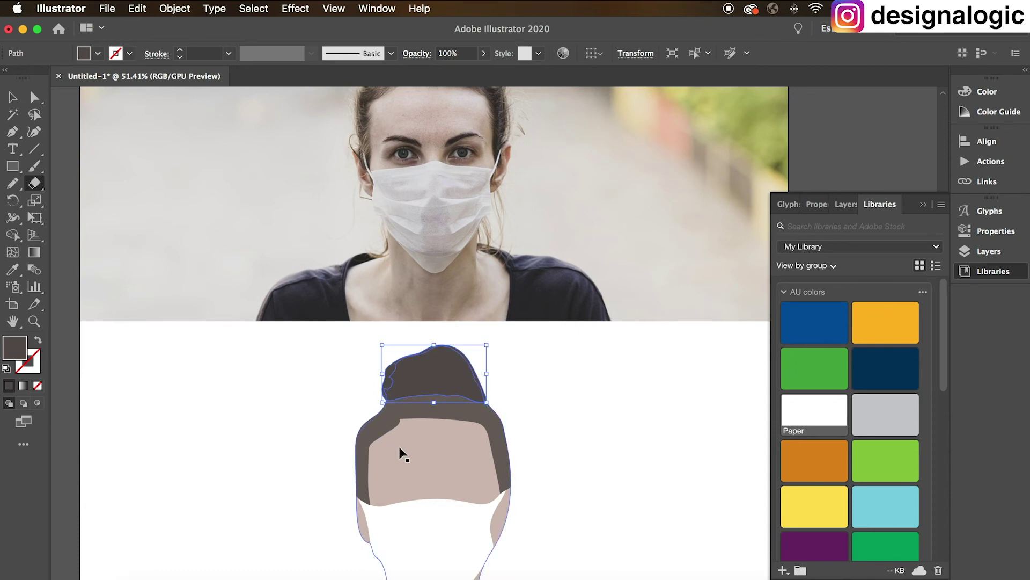
left_click(413, 453)
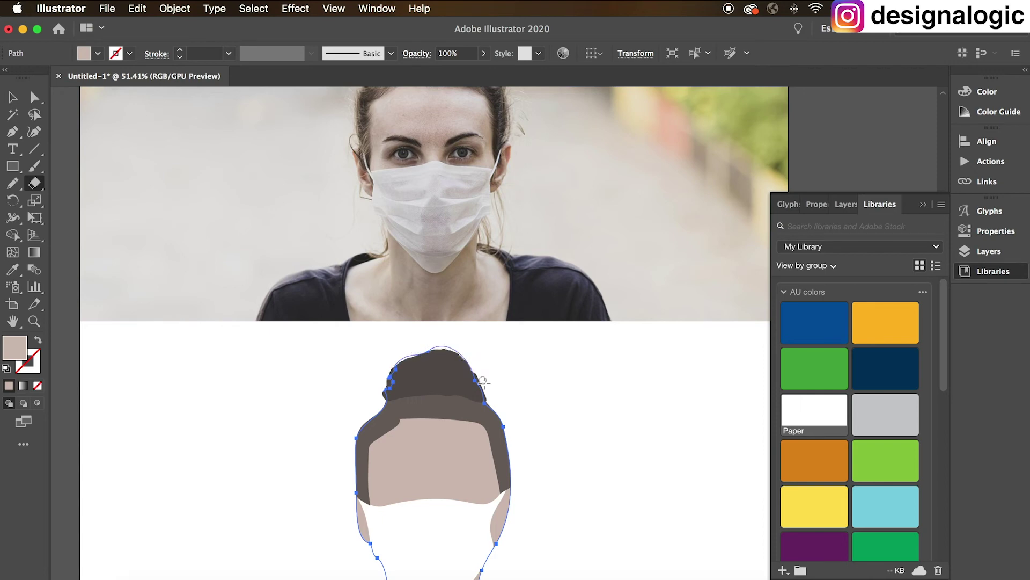
left_click(457, 370, "super")
scroll(441, 381, "up", 5)
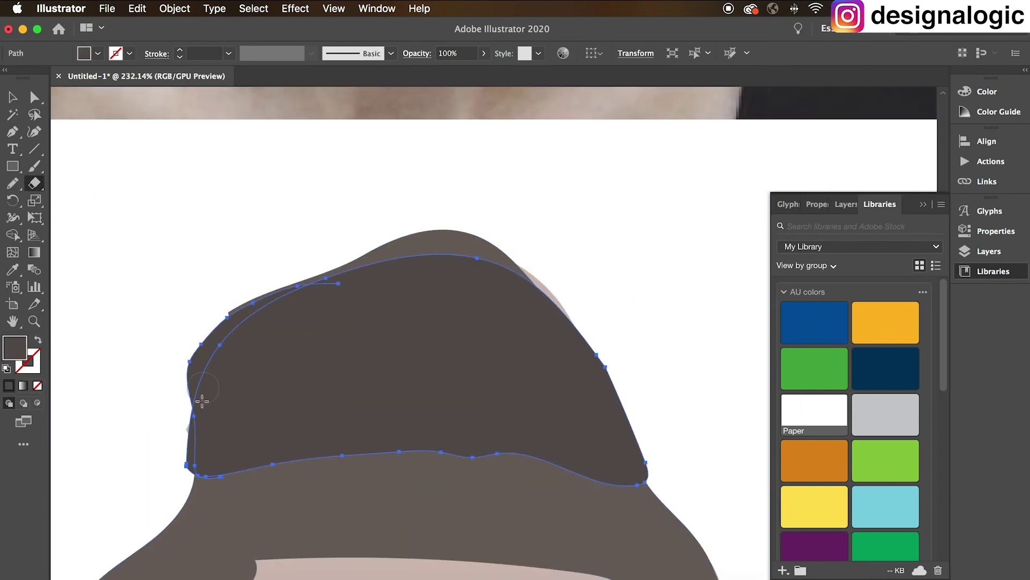
scroll(322, 264, "down", 2)
Step: Redraw the bun's outline and lower edge with the Pencil tool as a fuller shape with a wavy contour
key("n")
key("super+shift+a")
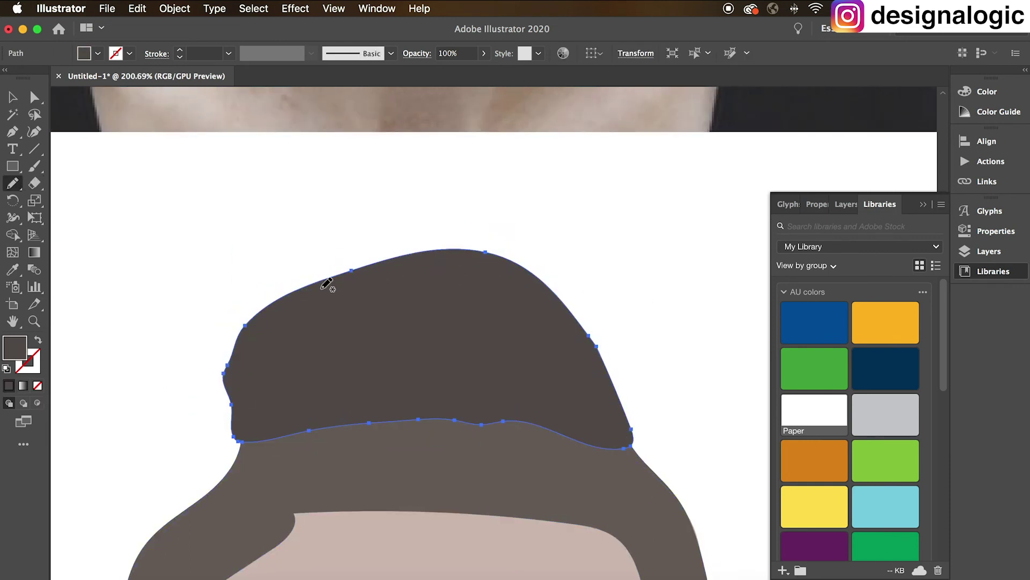
left_click(483, 311, "super")
left_click_drag(324, 259, 408, 243)
left_click_drag(540, 421, 383, 408)
key("super+shift+a")
key("z")
mouse_move(682, 394)
left_mouse_down()
mouse_move(662, 409)
mouse_move(704, 437)
left_mouse_up()
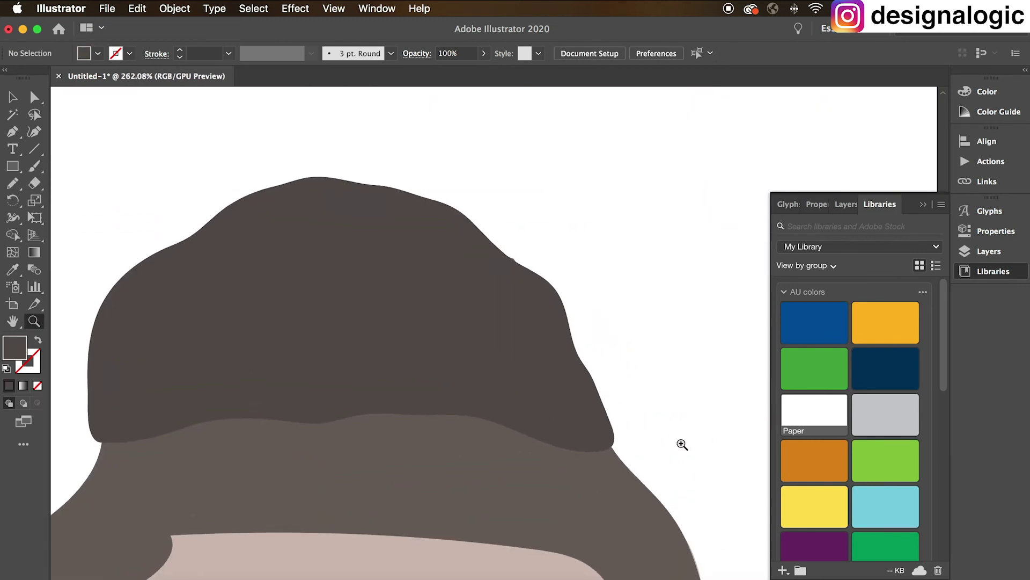
Step: Extend both lower corners of the bun with the Pencil tool so they meet the outer edges of the hair
scroll(655, 455, "down", 2)
key("v")
left_click(562, 300)
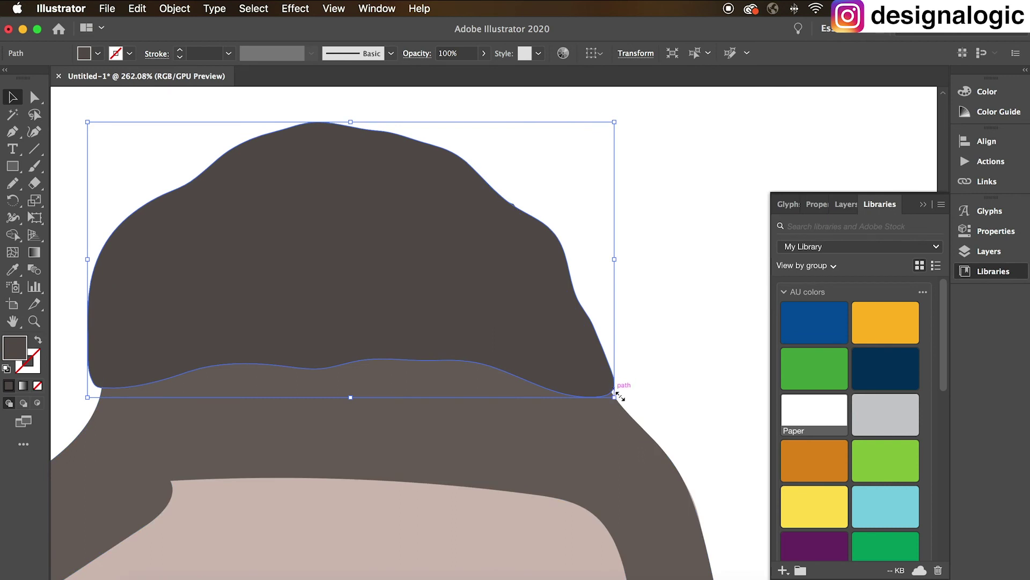
key("n")
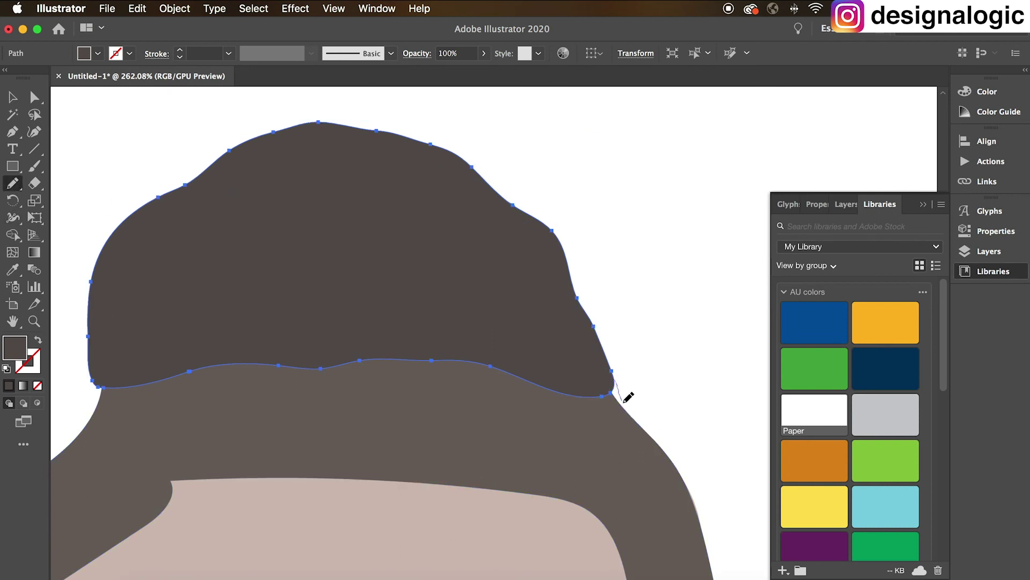
left_click_drag(606, 393, 598, 396)
scroll(667, 352, "left", 3)
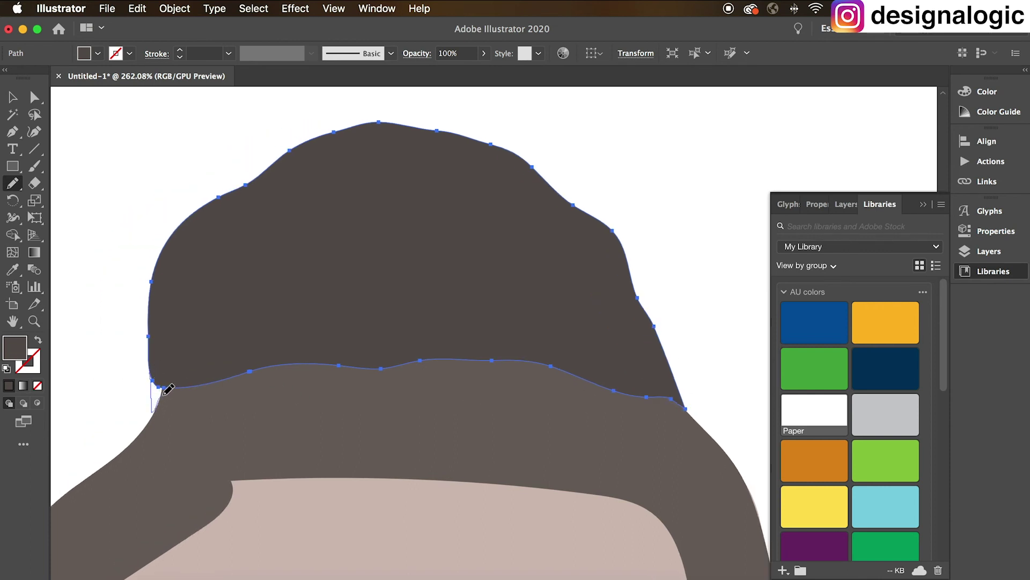
left_click_drag(187, 389, 191, 388)
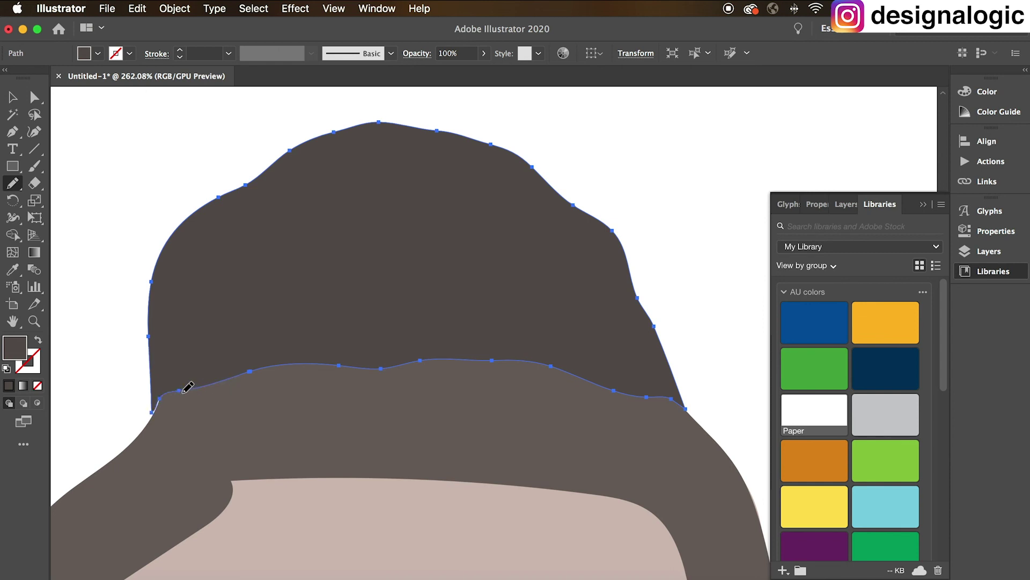
left_click_drag(155, 409, 191, 400)
left_click(120, 398, "ctrl")
Step: Compare the whole illustration with the reference photo above it
left_click(414, 414, "ctrl+alt")
left_click(182, 437, "alt")
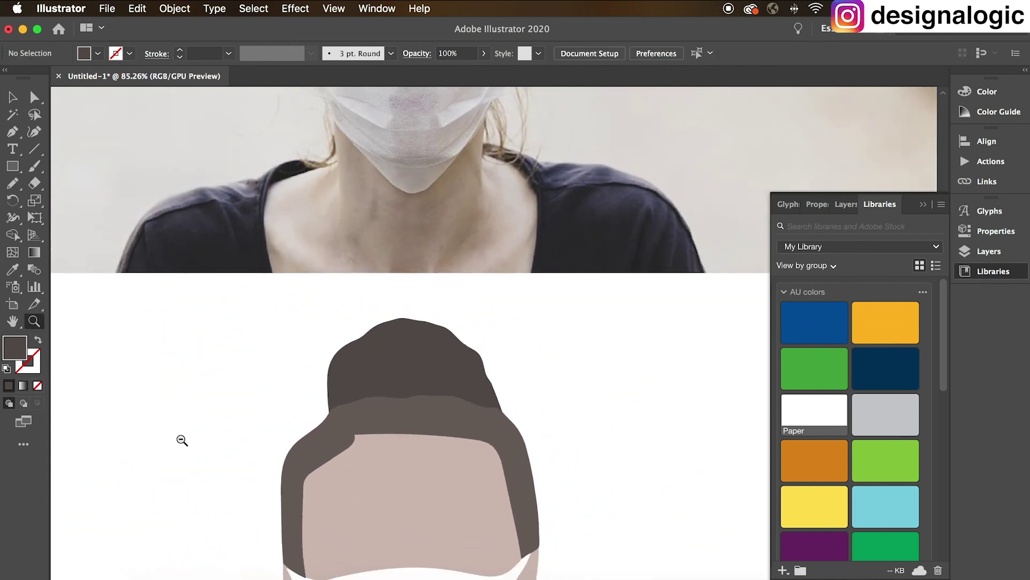
key("v")
scroll(179, 437, "down", 5)
scroll(181, 440, "down", 2)
key("z")
left_click_drag(267, 433, 173, 483)
scroll(163, 422, "left", 3)
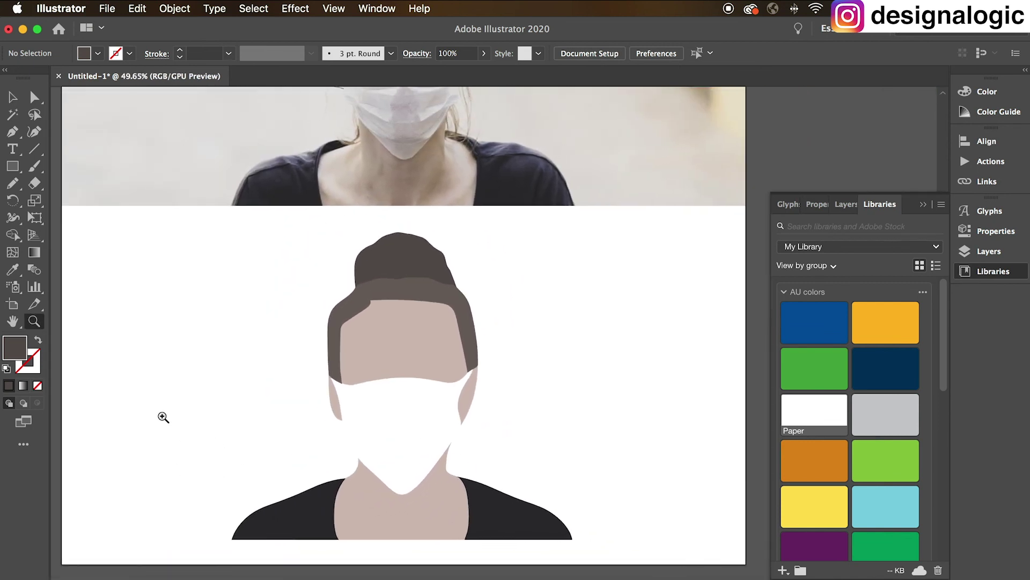
key("v")
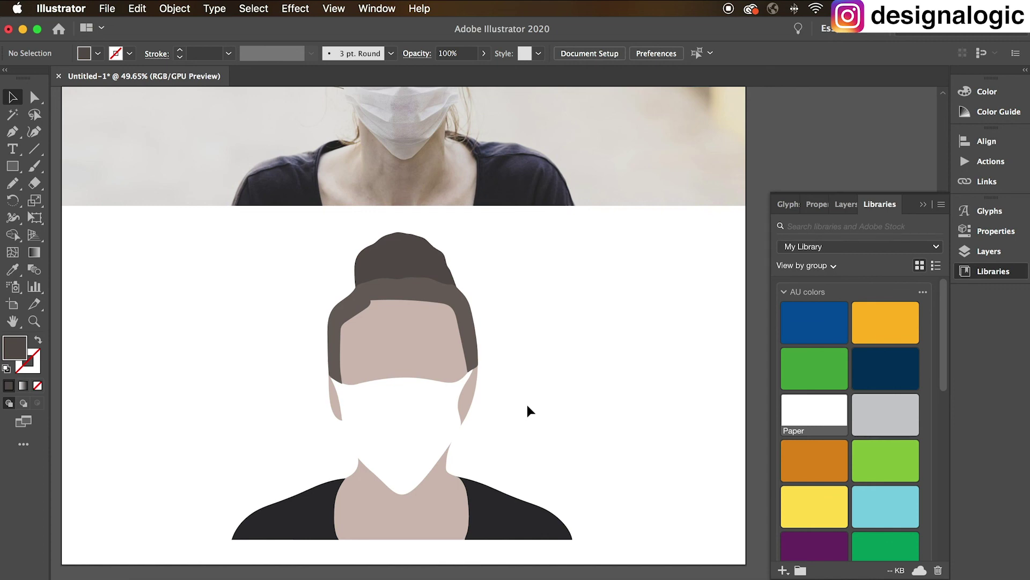
key("z")
left_click_drag(527, 406, 481, 433)
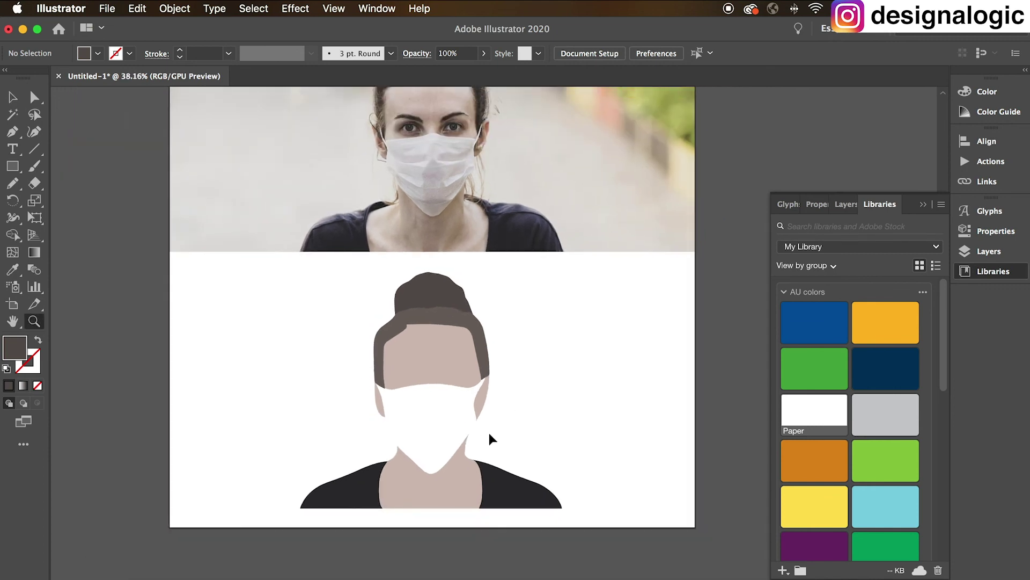
scroll(497, 427, "up", 2)
scroll(499, 429, "up", 1)
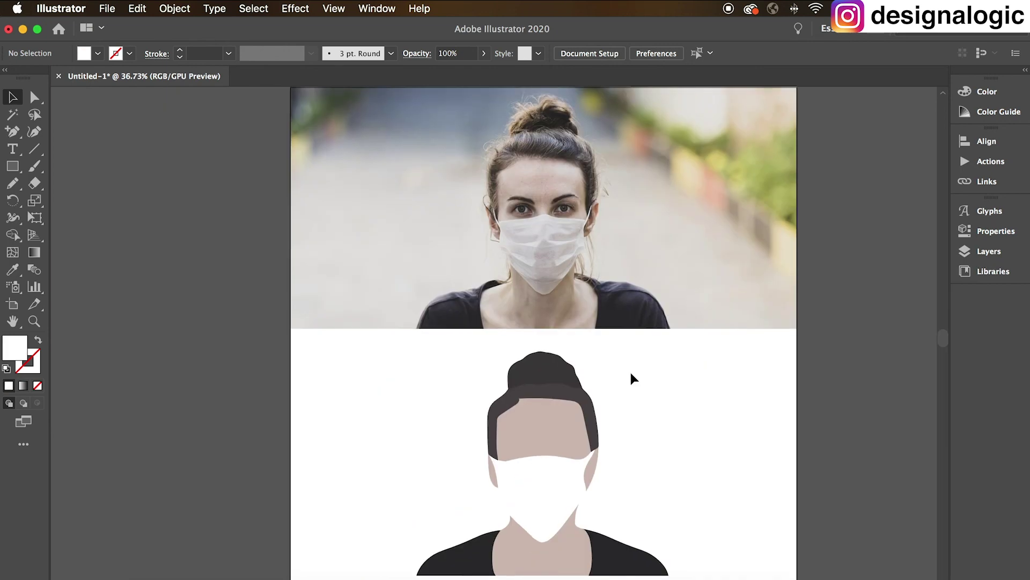